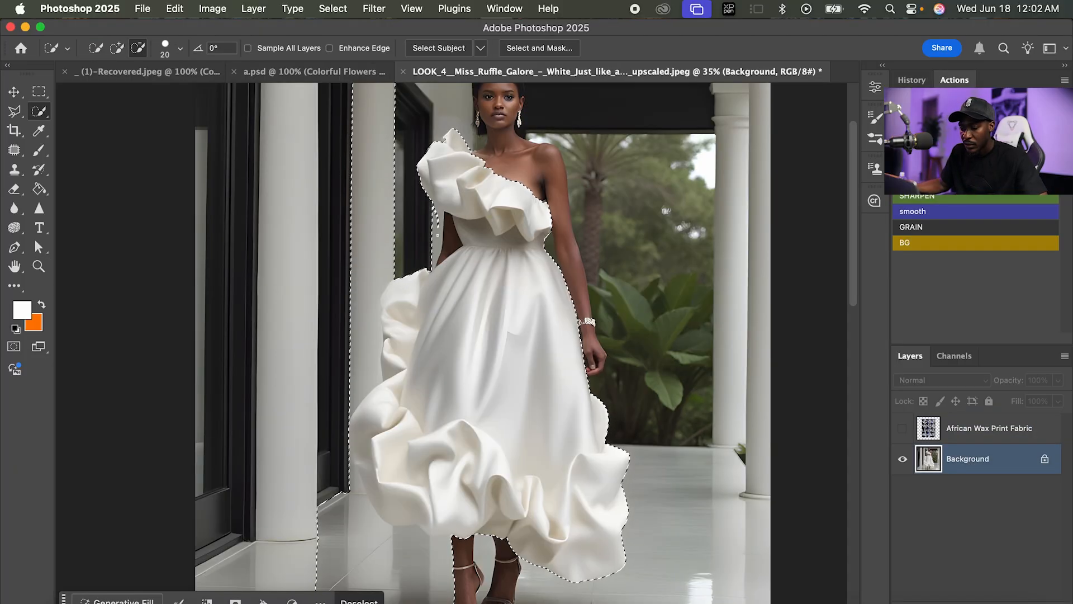
Subtract the white column beside the ruffles from the selection and copy the selected dress onto a new layer.
drag(373, 224, 364, 321)
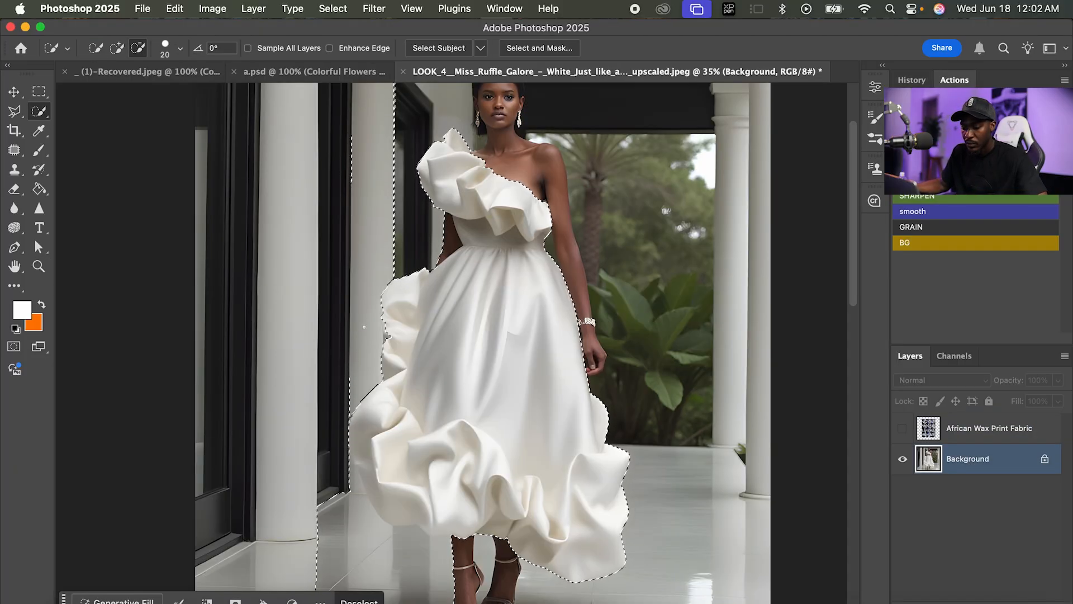
drag(353, 423, 364, 437)
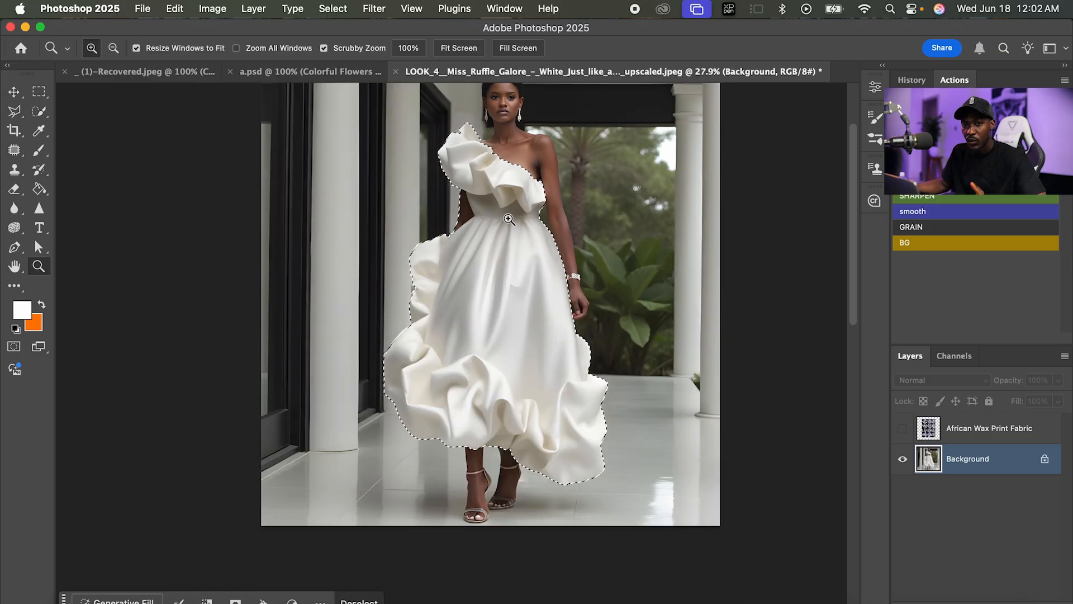
key(super+c)
key(super+v)
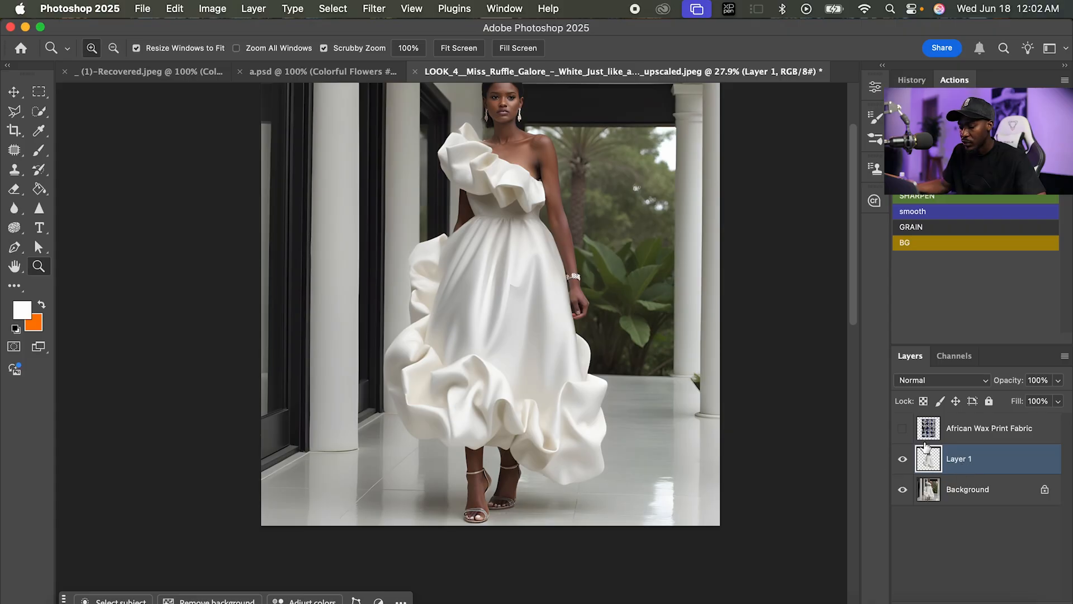
Convert the copied dress layer to a smart object.
scroll(611, 306, down, 1)
right_click(1001, 467)
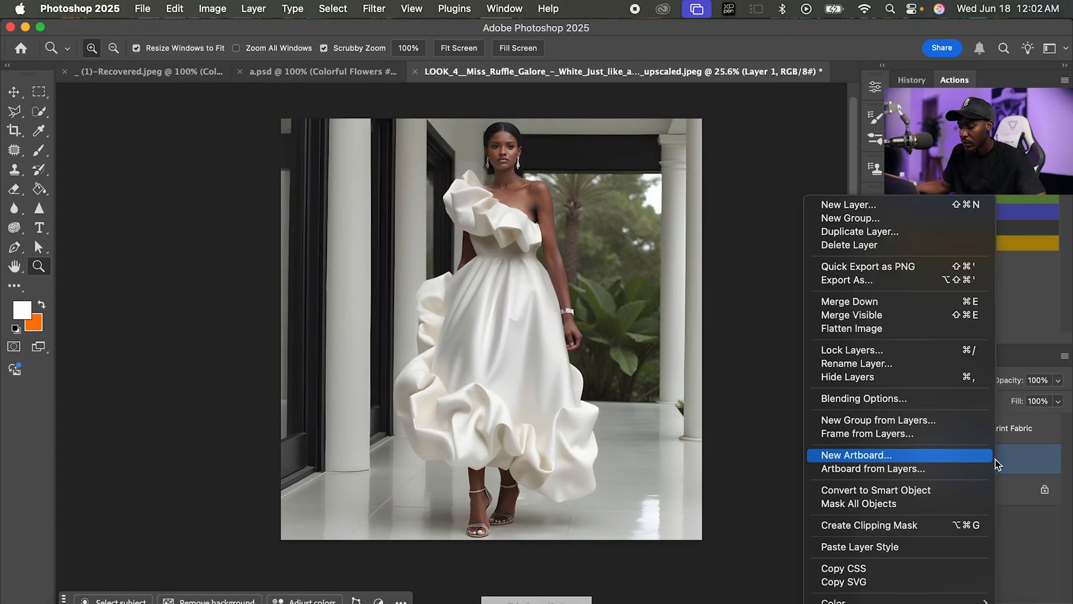
click(873, 506)
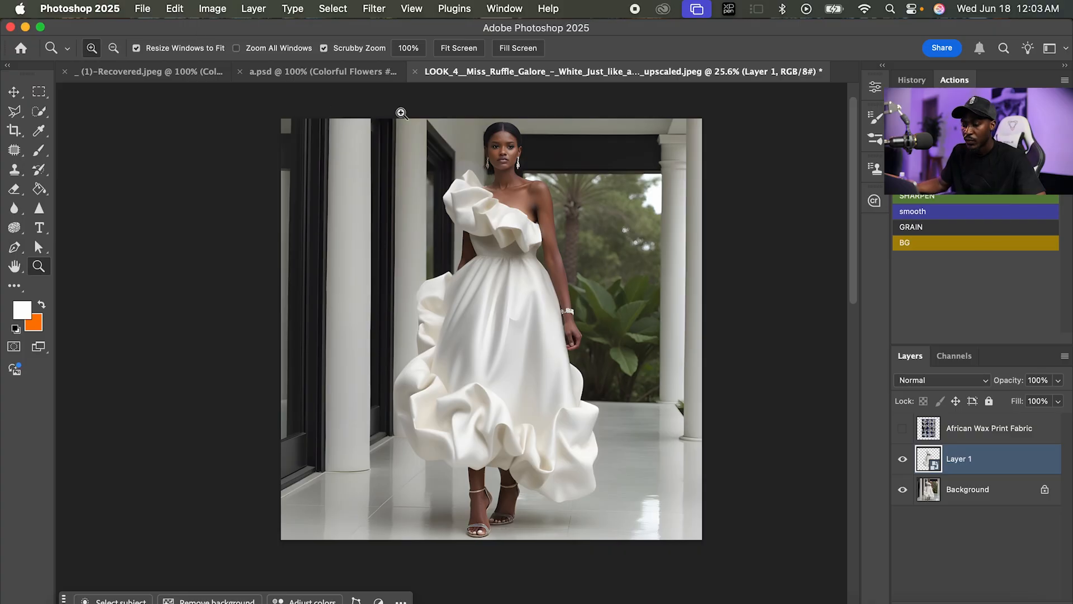
Apply a Gaussian Blur with a 4.5-pixel radius to the dress smart object.
click(374, 8)
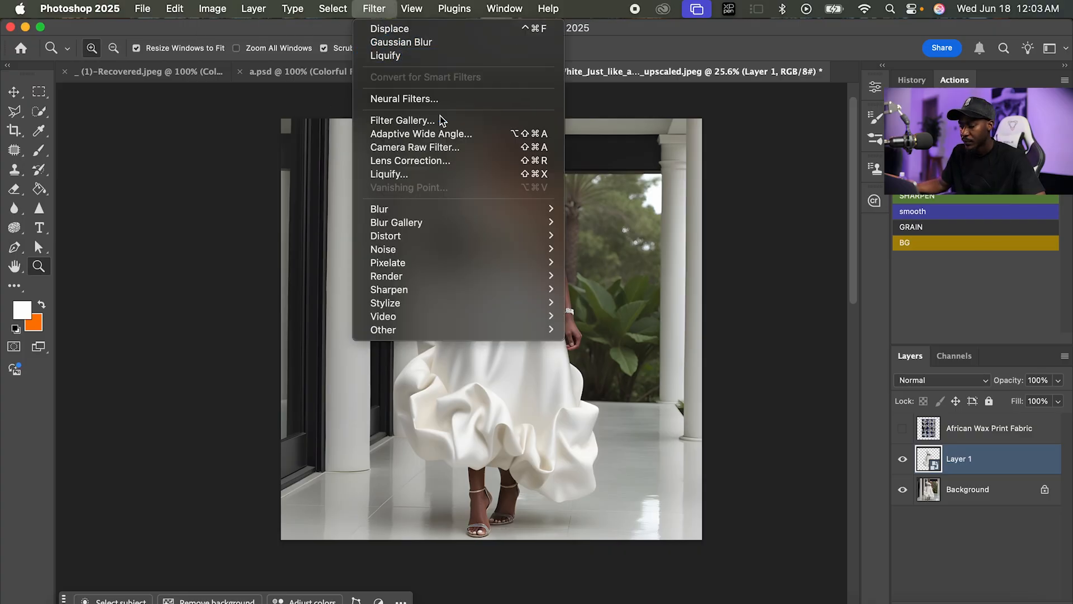
mouse_move(450, 210)
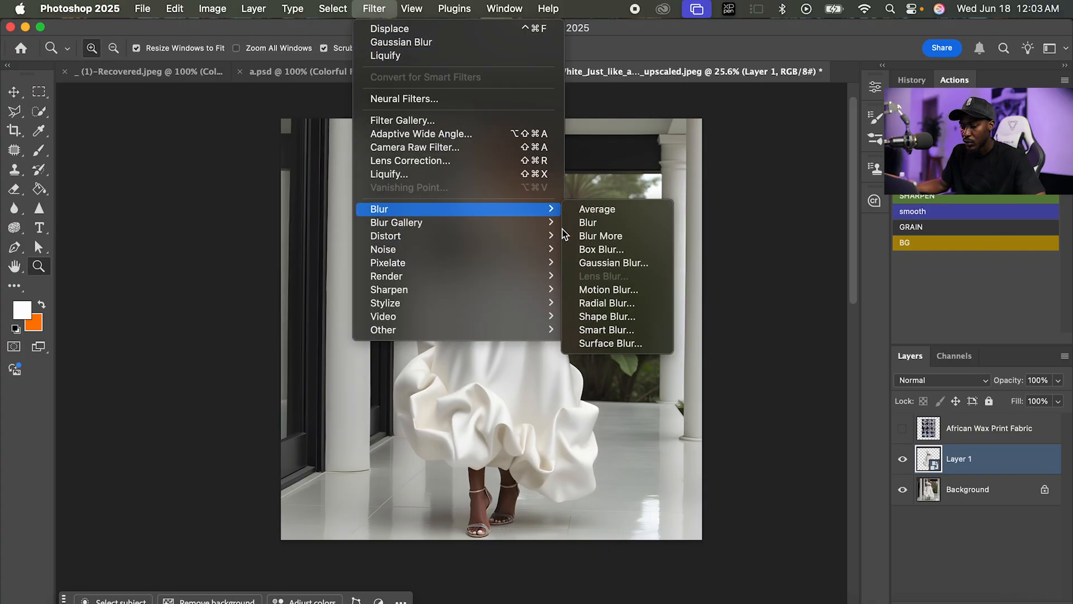
click(591, 263)
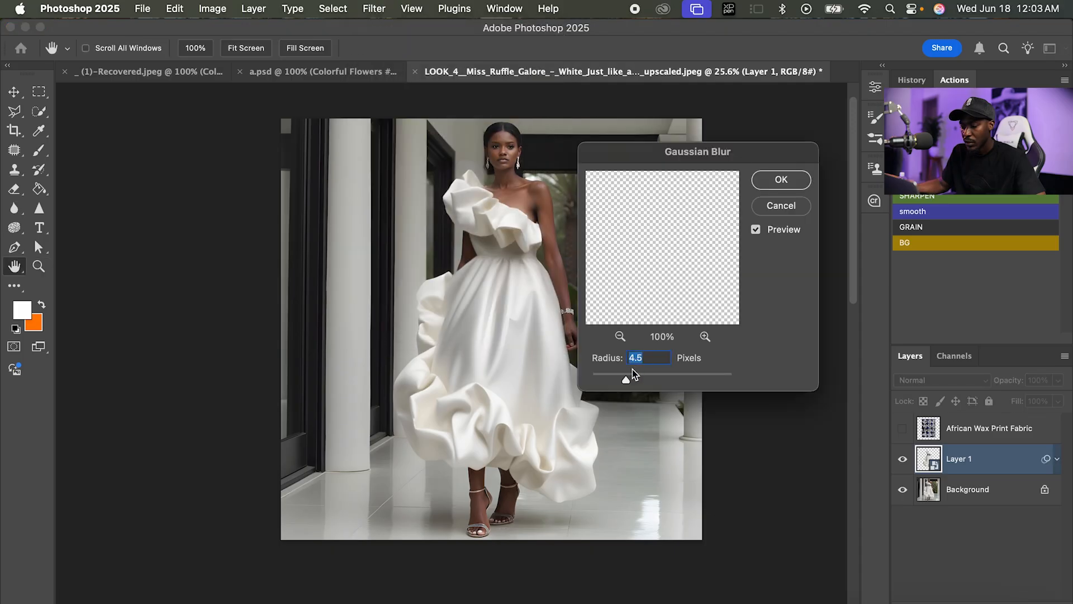
click(780, 180)
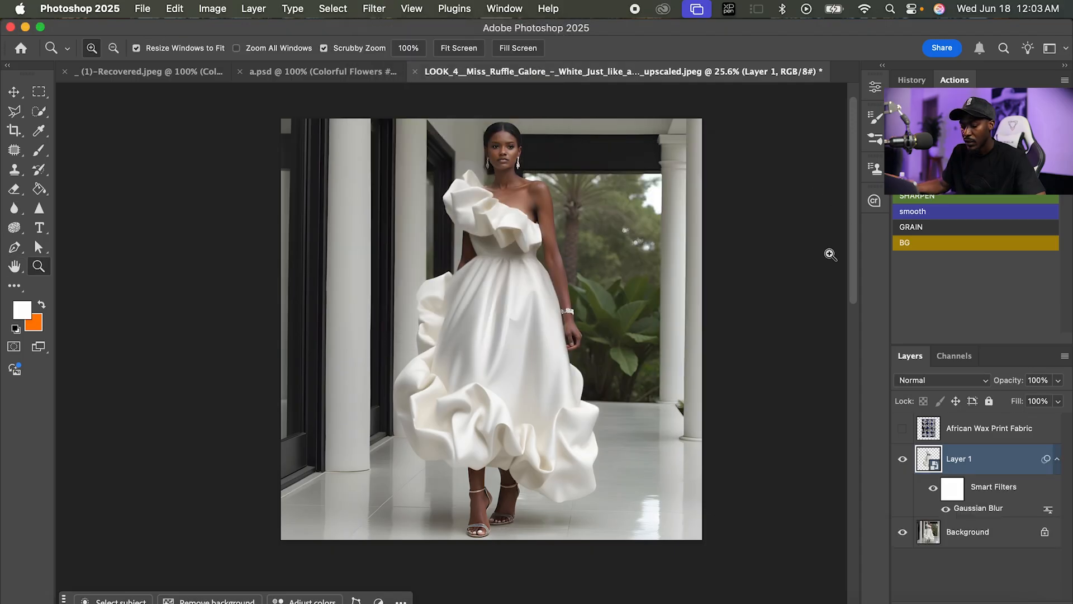
Save the blurred document as aa.psd in the ps folder and remove the Gaussian Blur smart filter from Layer 1.
click(143, 9)
click(167, 163)
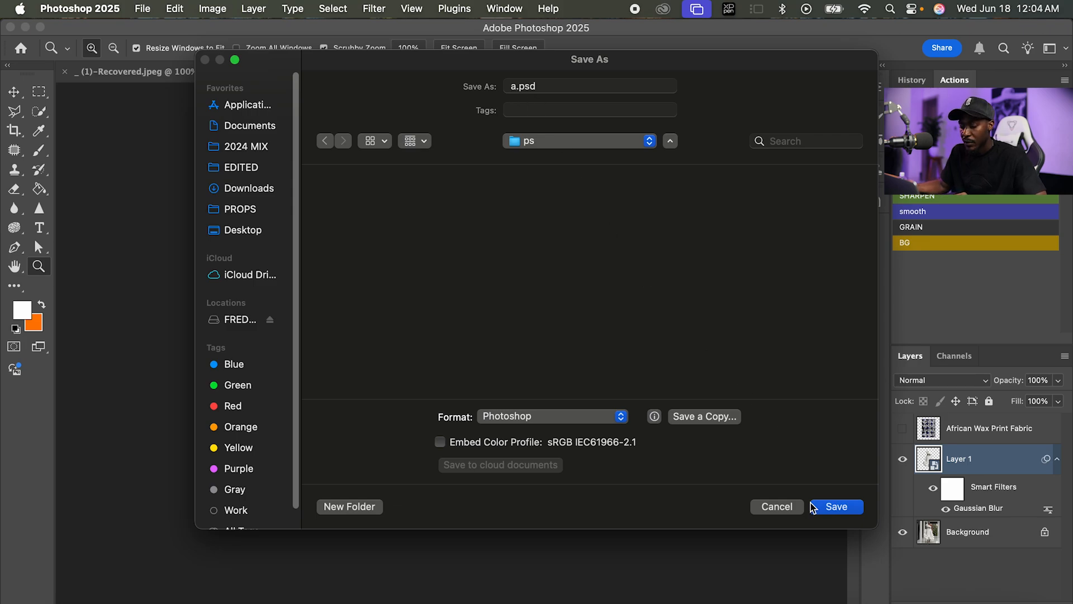
click(836, 506)
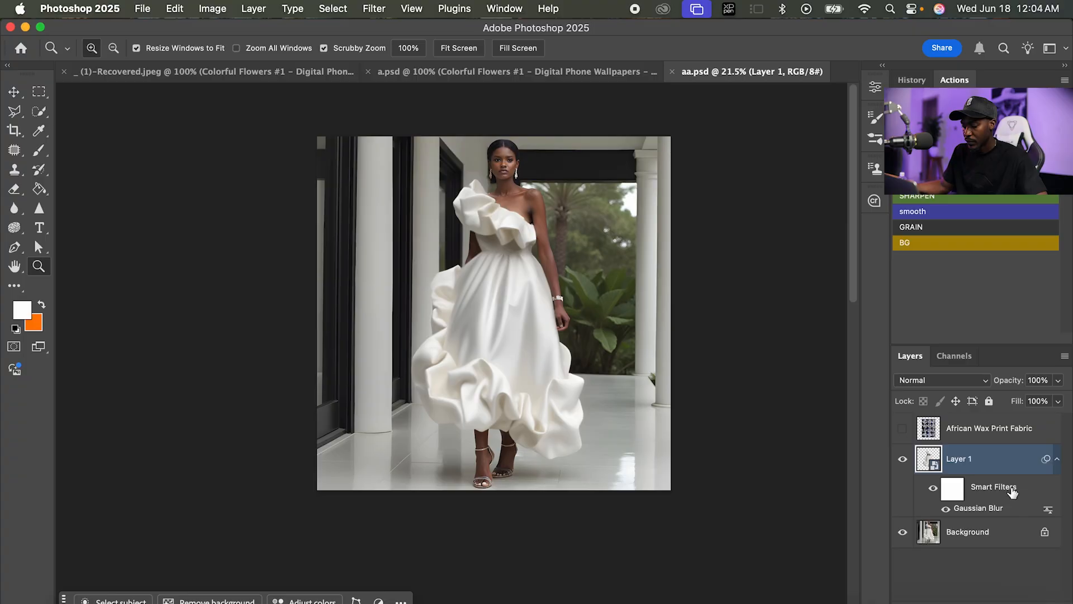
drag(1016, 495, 1045, 602)
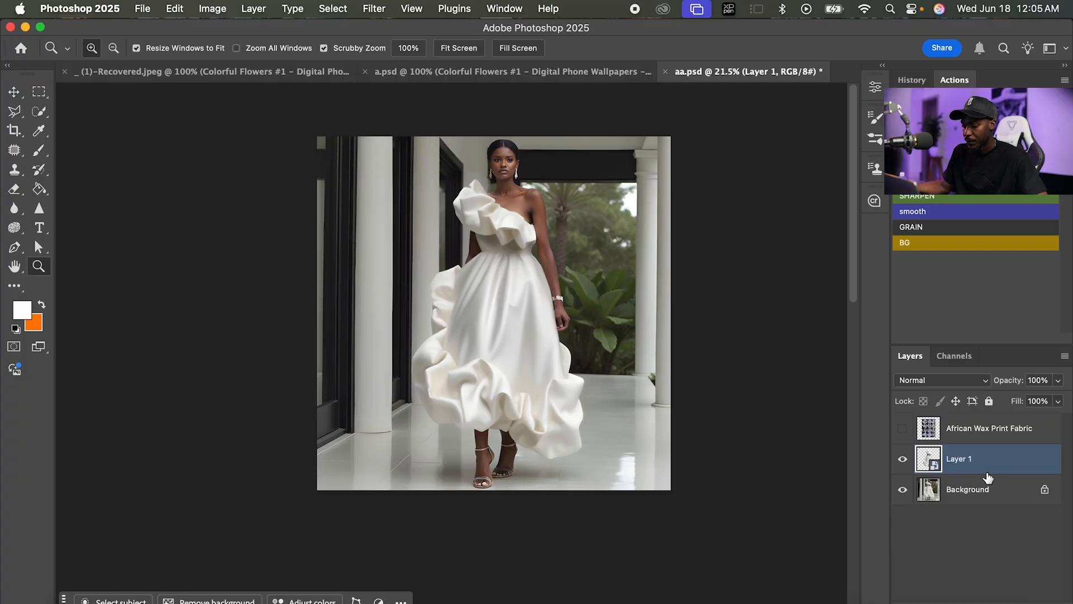
Show the African Wax Print Fabric layer and warp it, pulling its corners and left edge inward to fit over the dress.
click(953, 432)
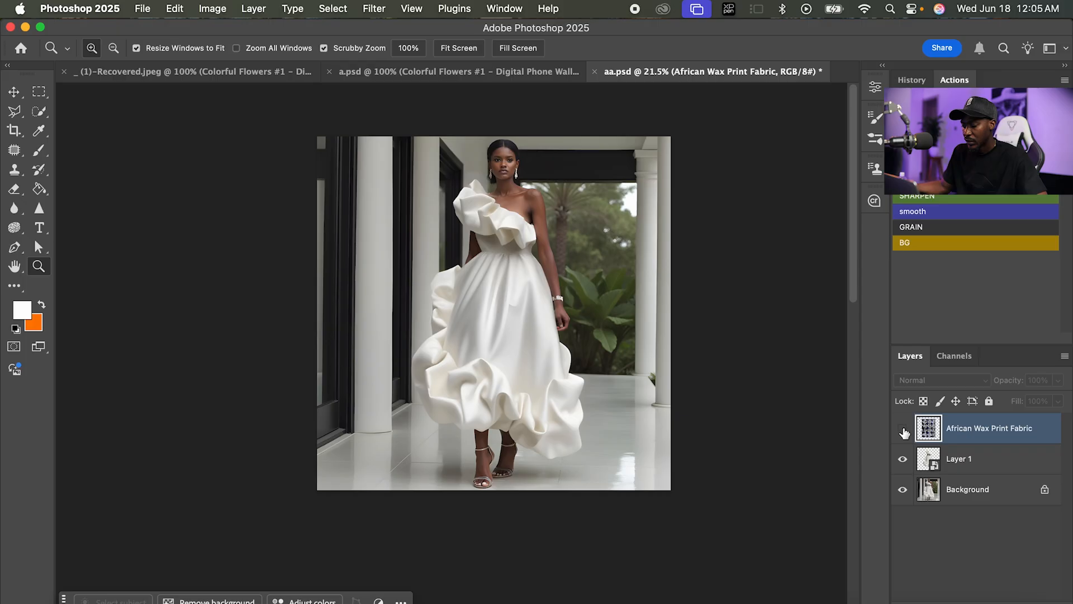
click(902, 429)
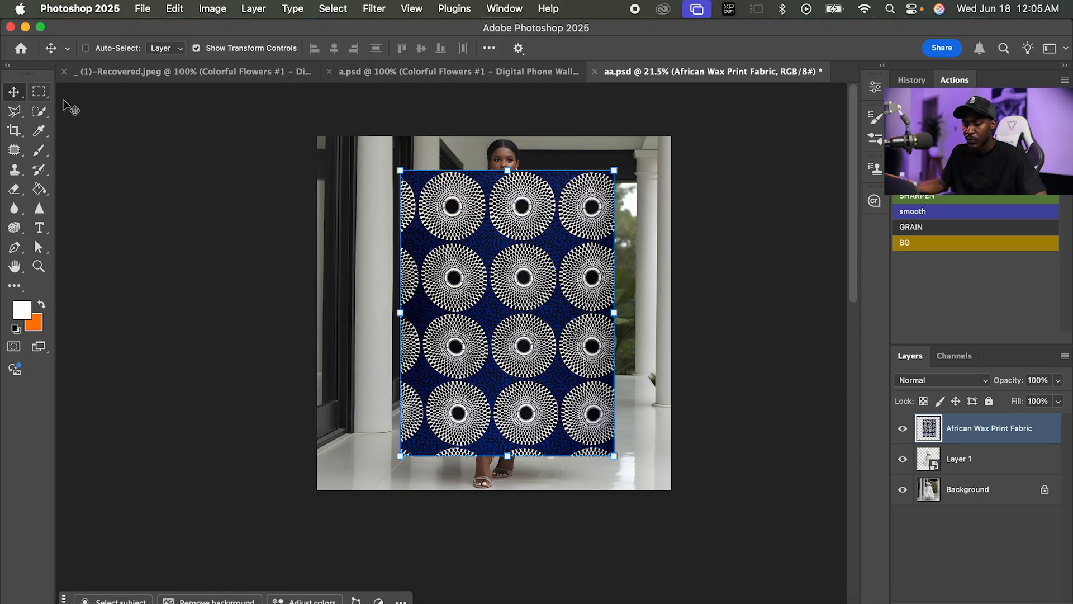
click(507, 170)
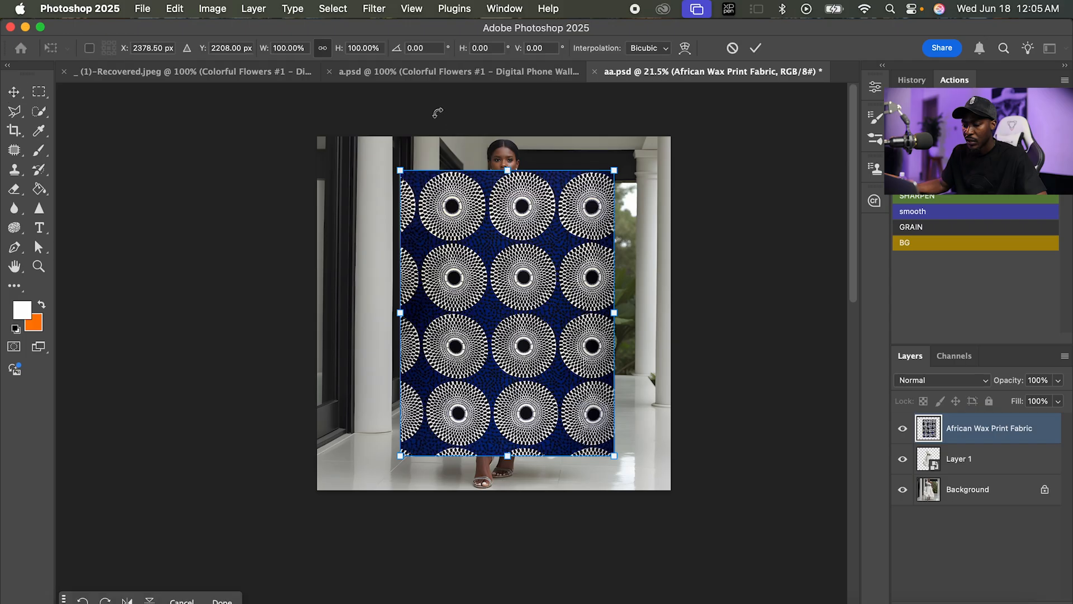
click(685, 49)
drag(615, 177, 603, 192)
mouse_move(418, 182)
mouse_down()
mouse_move(440, 195)
mouse_move(422, 180)
mouse_up()
mouse_move(401, 361)
mouse_down()
mouse_move(448, 353)
mouse_move(410, 357)
mouse_up()
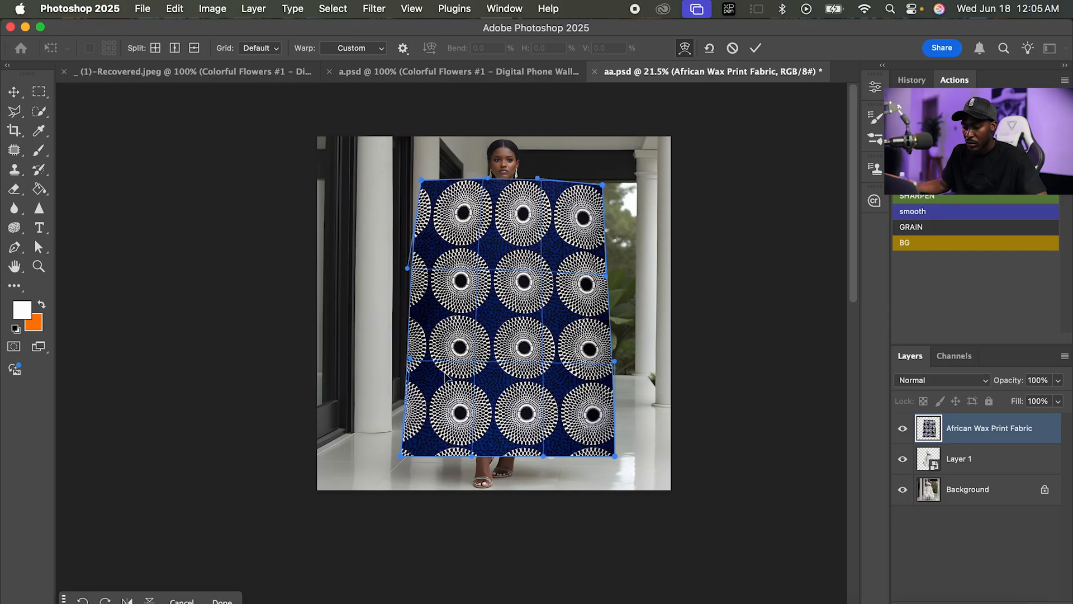
mouse_move(609, 456)
mouse_down()
mouse_move(577, 444)
mouse_move(597, 464)
mouse_up()
drag(402, 457, 410, 456)
key(Return)
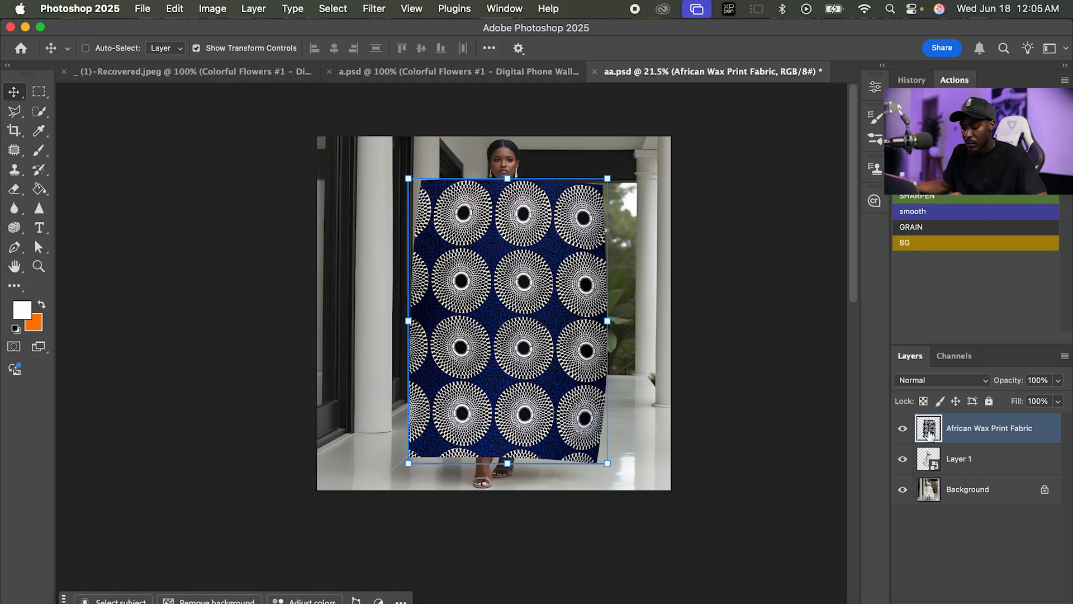
Clip the African Wax Print Fabric layer to the dress on Layer 1.
right_click(1005, 442)
click(907, 525)
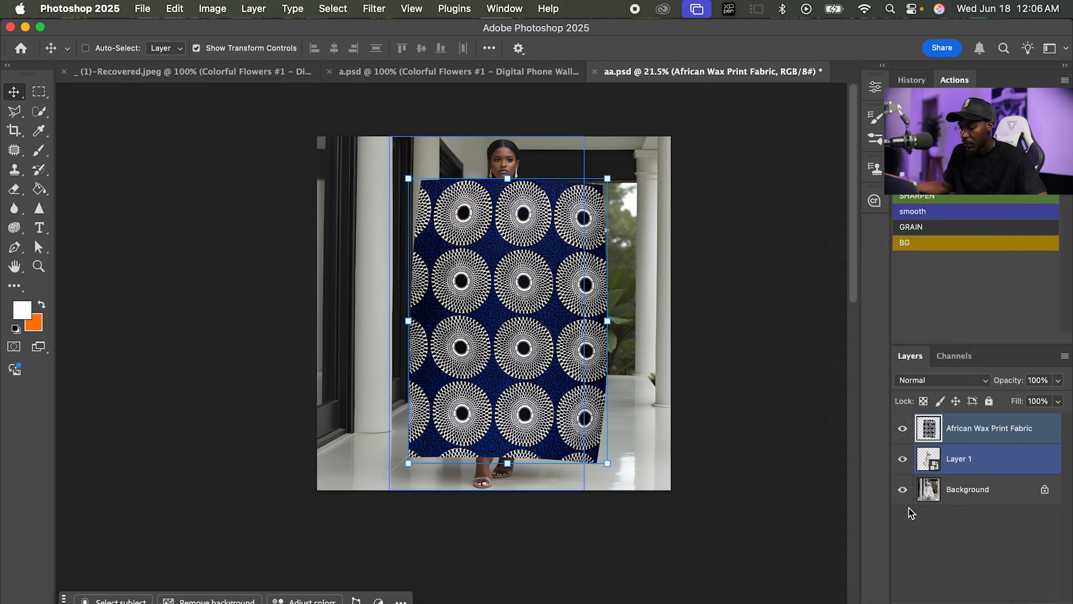
key(z)
drag(512, 374, 567, 337)
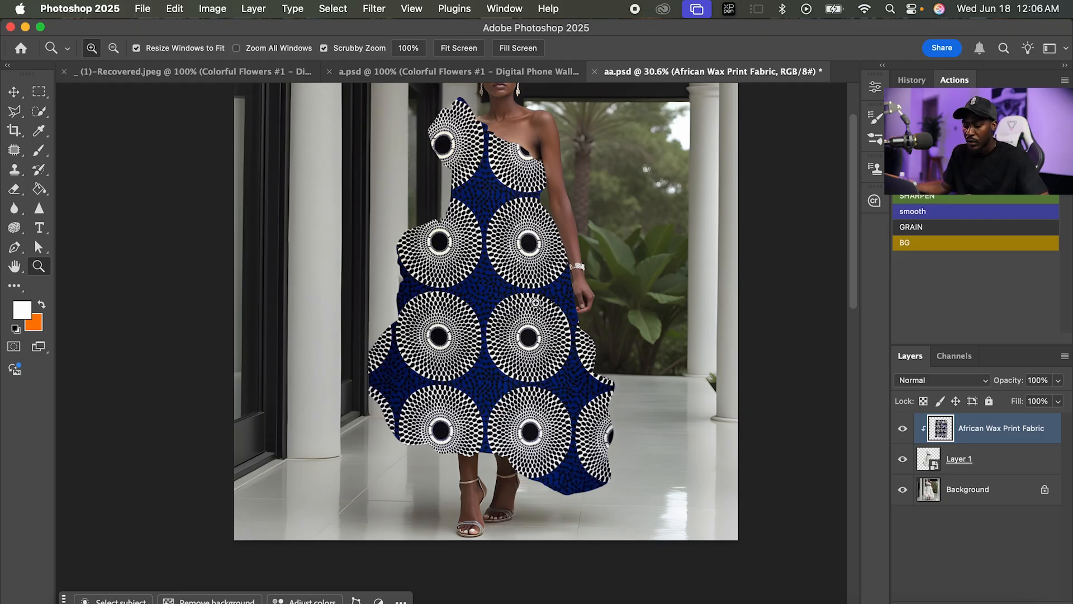
Open the Liquify filter on the fabric layer with Show Backdrop on, using All Layers behind at 50 opacity.
click(372, 10)
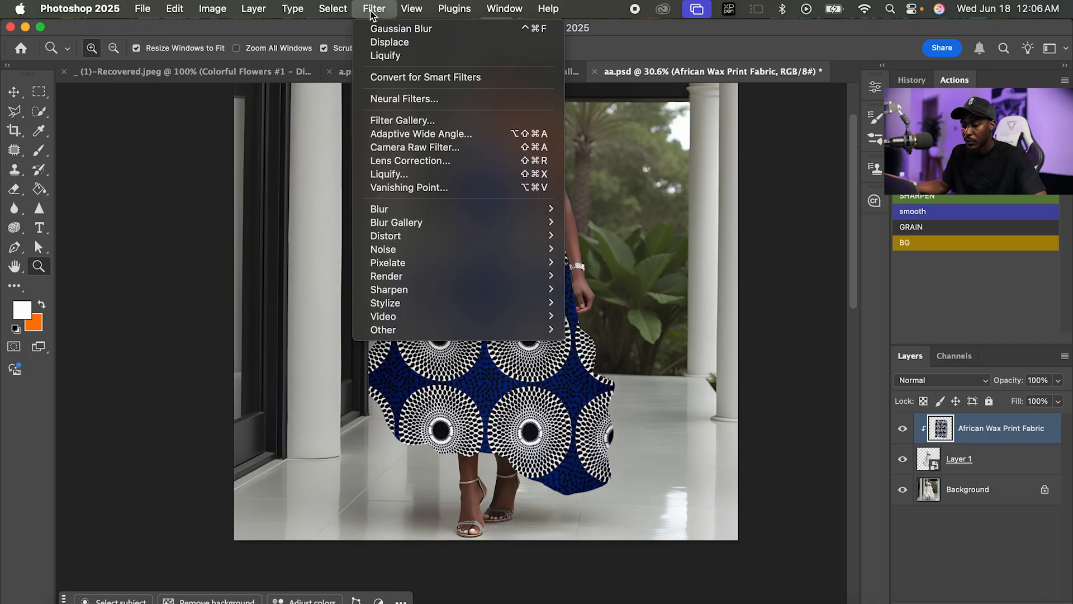
click(405, 174)
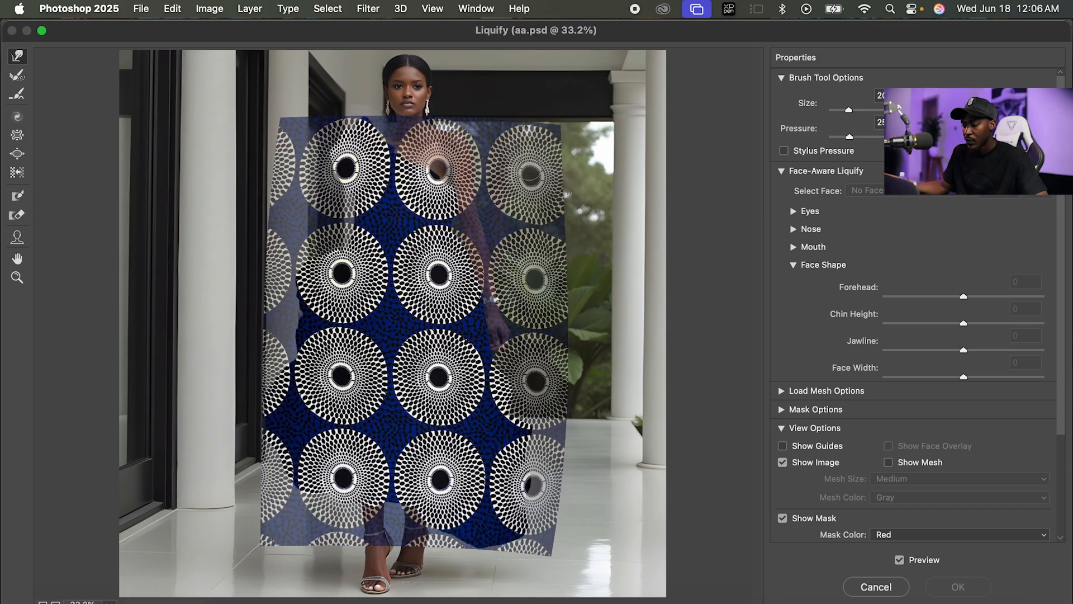
scroll(908, 481, down, 5)
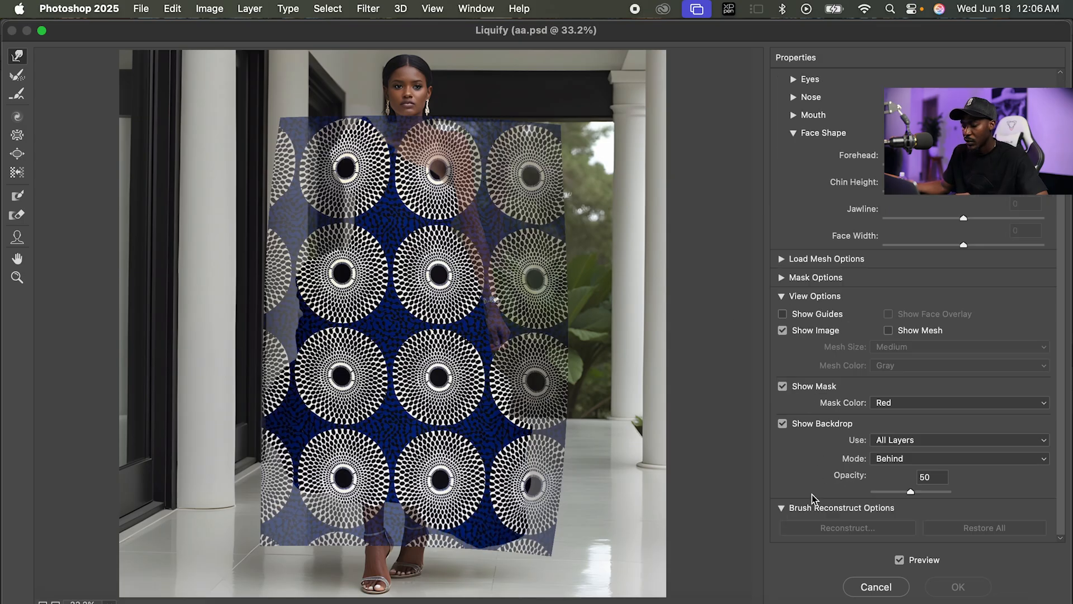
click(783, 424)
click(783, 426)
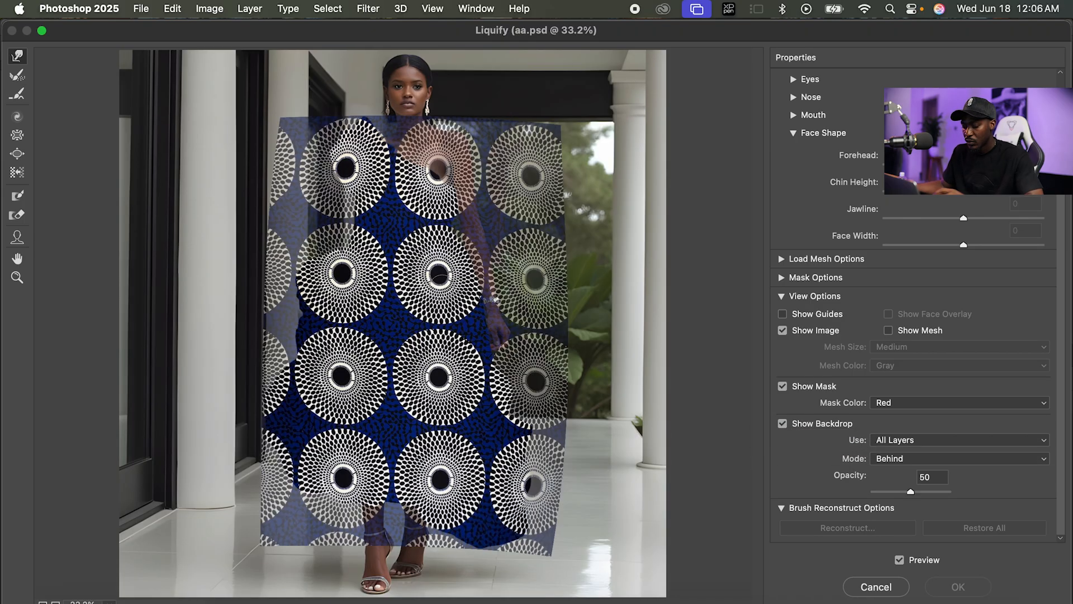
Enlarge the Forward Warp brush, push the fabric circles inward along the bodice and skirt, and apply Liquify.
key(bracketright)
key(bracketright)
key(bracketright)
key(bracketright)
key(bracketright)
key(bracketright)
key(bracketright)
key(bracketright)
mouse_move(487, 320)
mouse_down()
mouse_move(494, 297)
mouse_move(455, 311)
mouse_move(337, 311)
mouse_move(351, 306)
mouse_move(316, 314)
mouse_up()
drag(316, 253, 353, 242)
drag(459, 243, 445, 242)
drag(453, 204, 436, 203)
drag(446, 166, 407, 168)
drag(331, 188, 342, 188)
drag(275, 385, 303, 374)
drag(478, 396, 448, 396)
drag(471, 495, 423, 517)
drag(288, 519, 308, 518)
drag(279, 472, 293, 447)
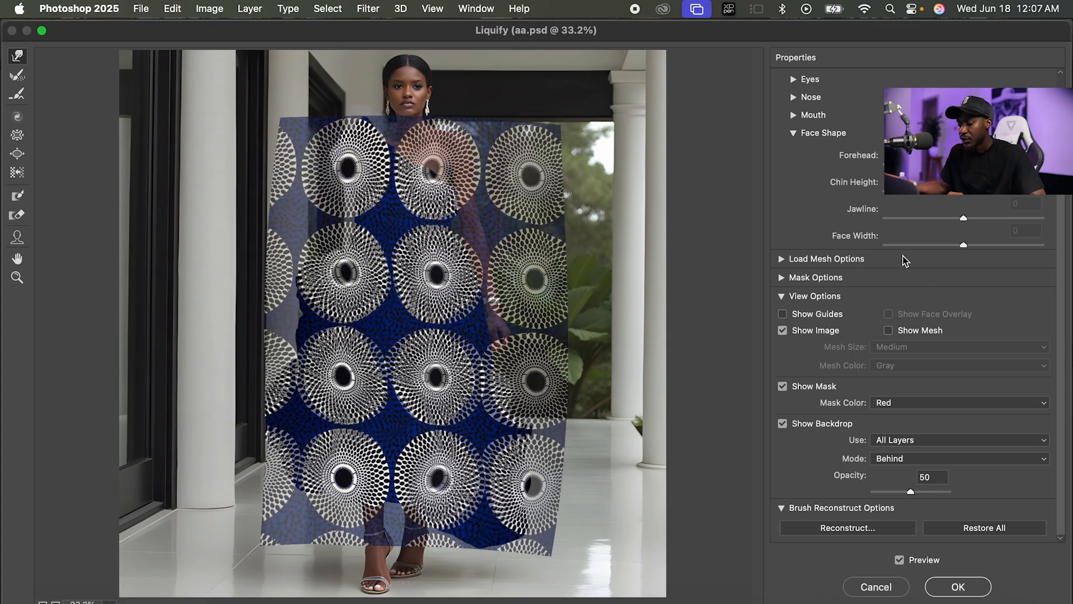
scroll(856, 257, up, 3)
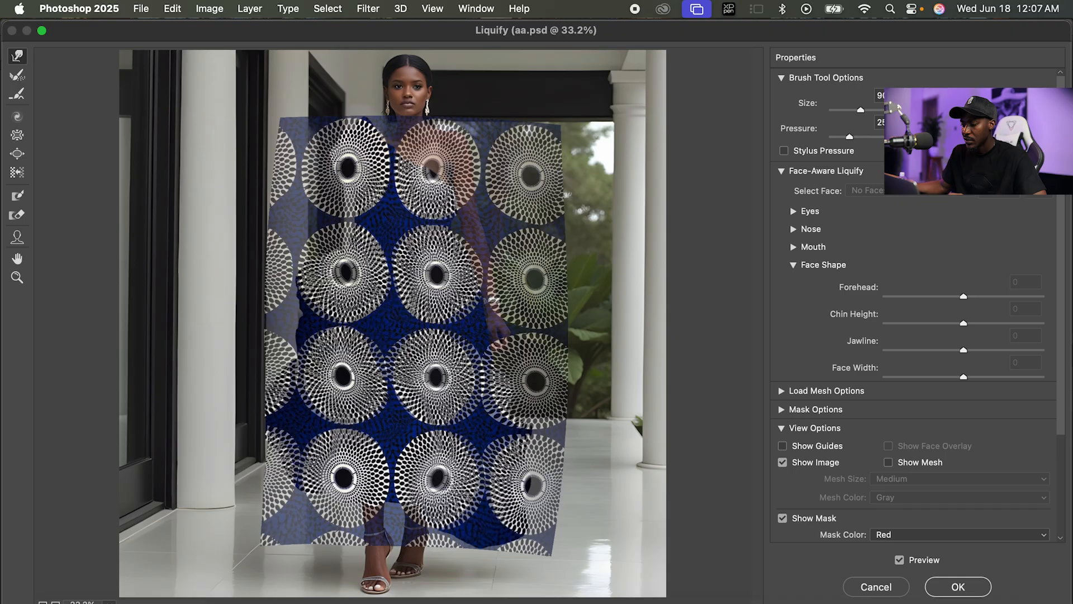
scroll(854, 264, down, 3)
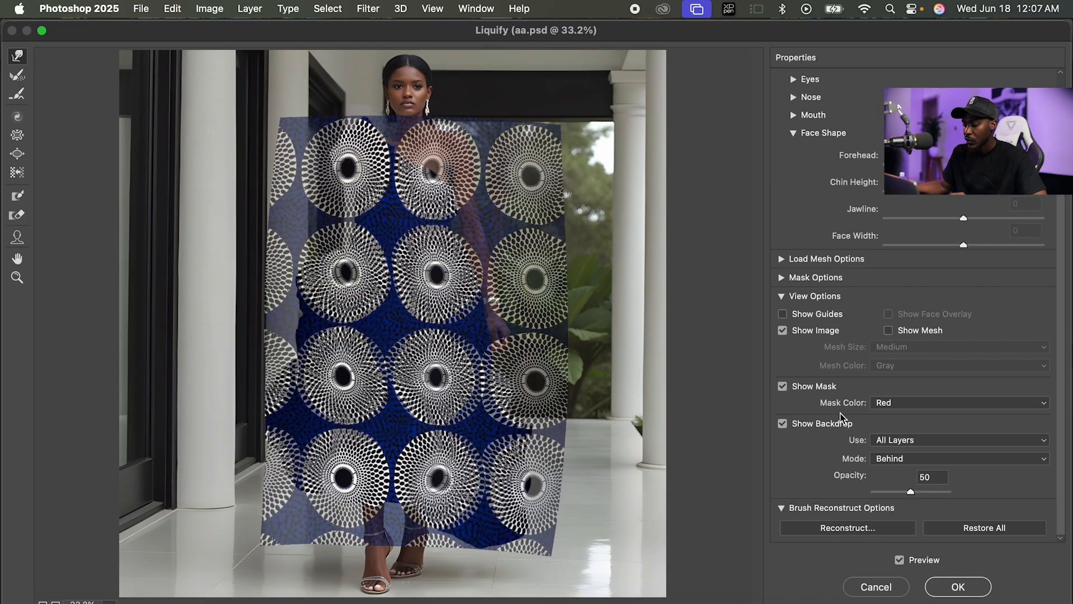
click(958, 586)
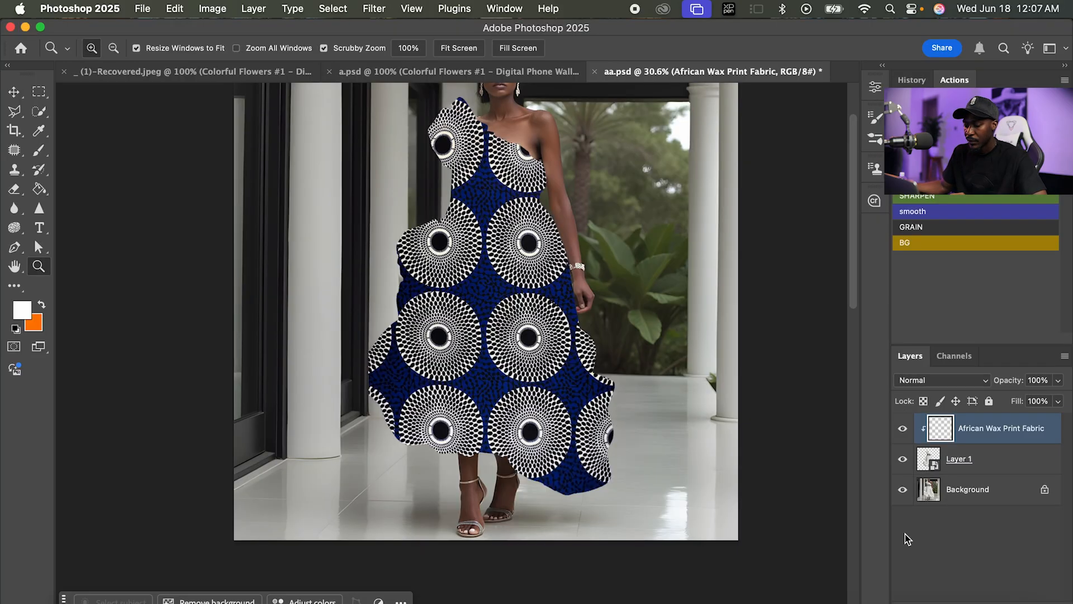
Displace the fabric with horizontal and vertical scale 20, Stretch To Fit and Wrap Around, using aa.psd as the map.
mouse_move(541, 310)
mouse_down()
mouse_move(567, 300)
mouse_move(549, 302)
mouse_up()
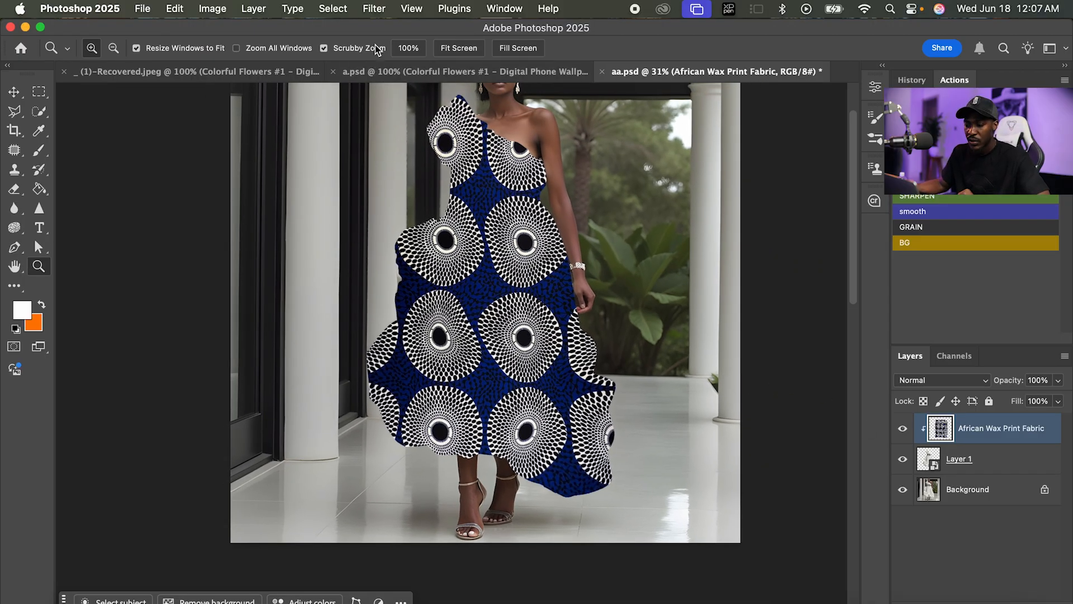
click(373, 8)
mouse_move(428, 235)
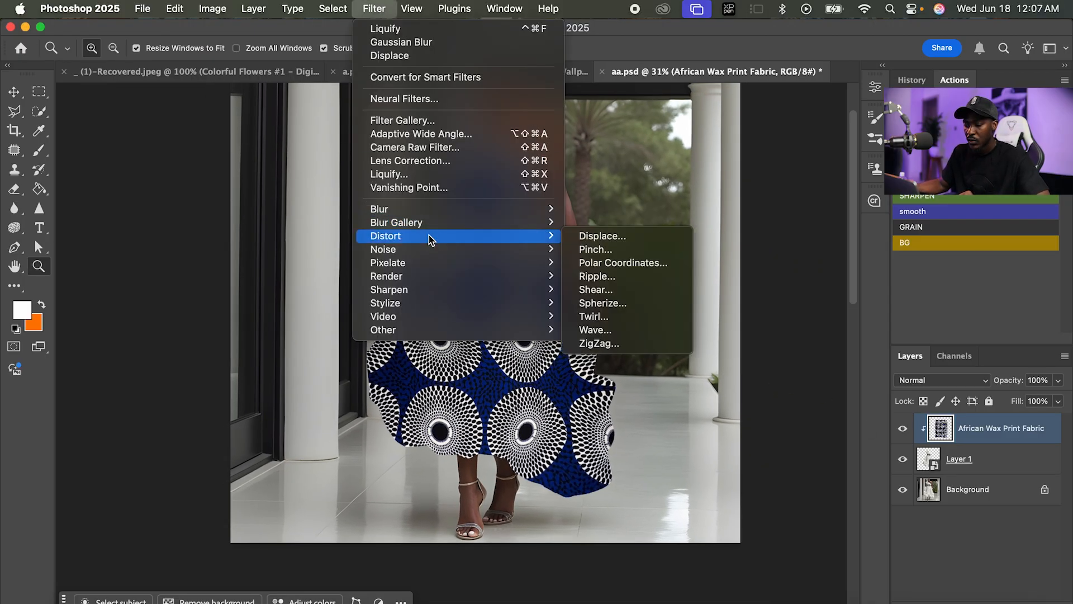
click(581, 237)
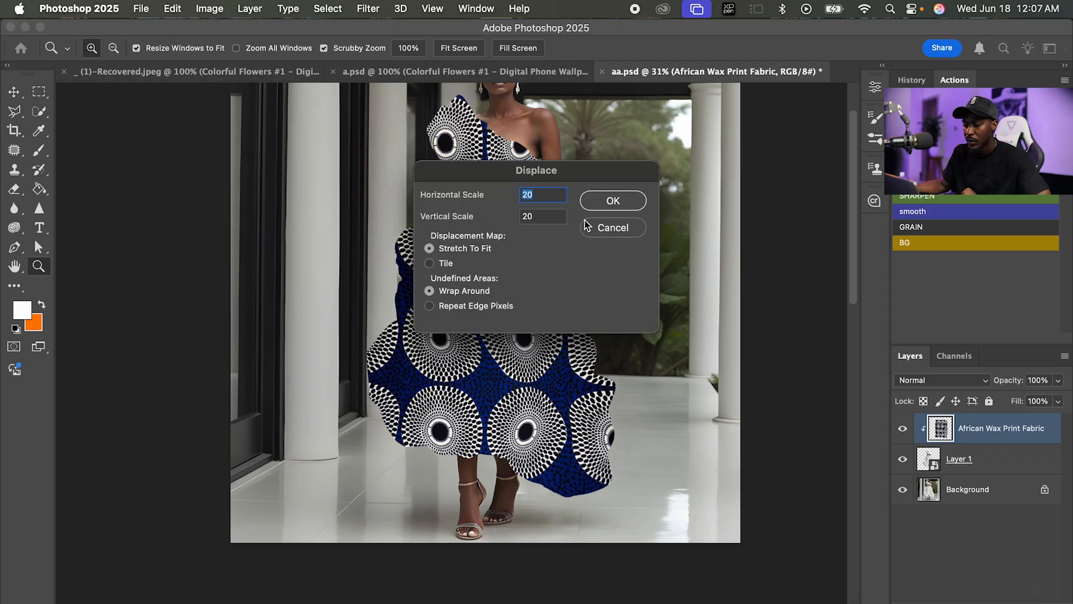
click(610, 202)
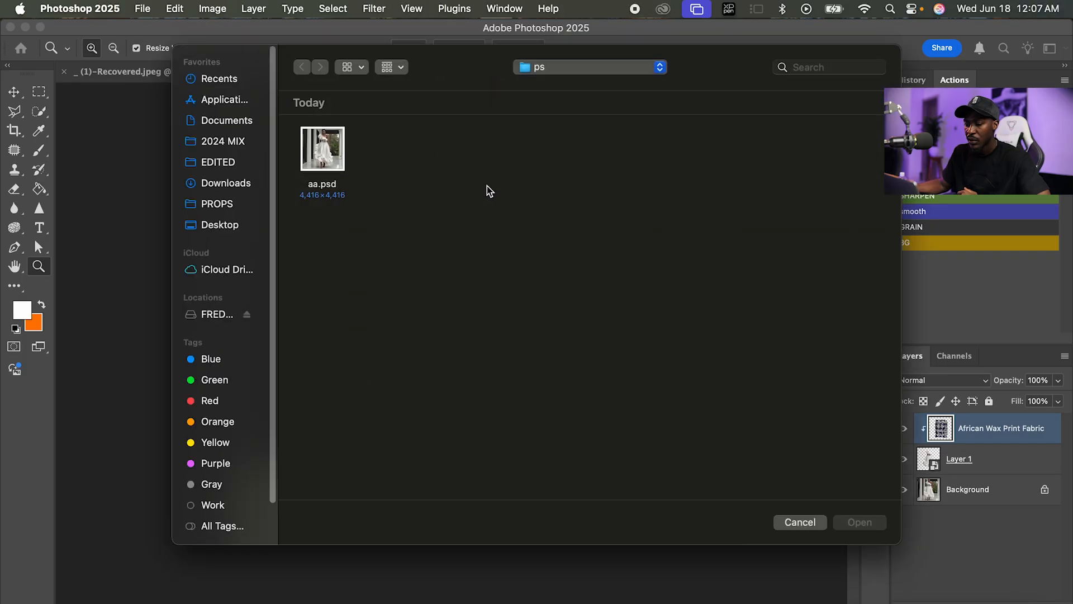
click(323, 160)
click(861, 522)
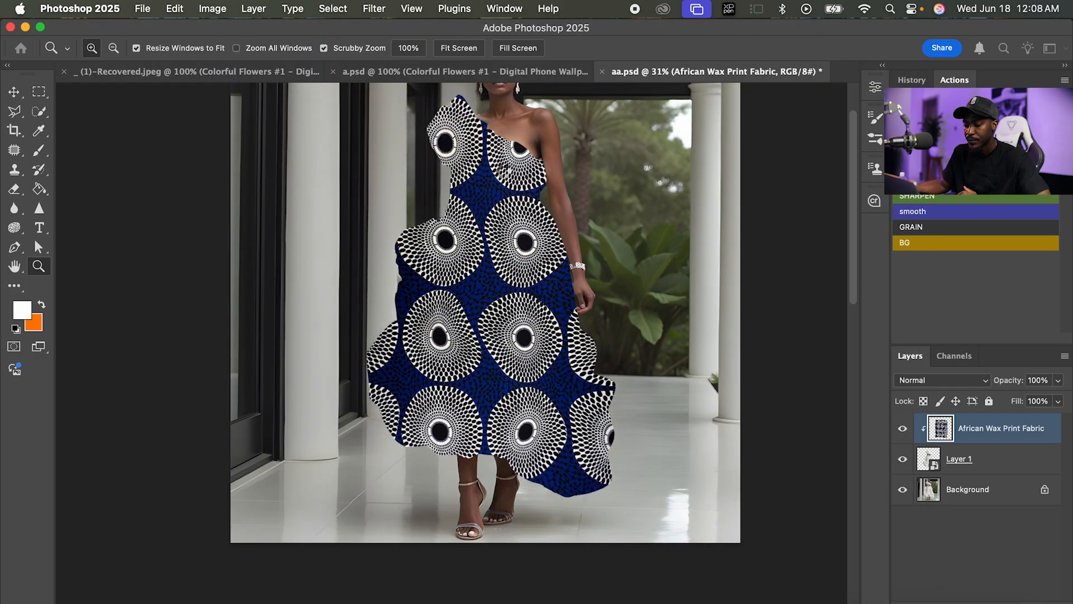
Set the African Wax Print Fabric layer's blend mode to Multiply.
drag(530, 252, 597, 158)
drag(606, 241, 585, 245)
drag(693, 347, 612, 415)
click(942, 380)
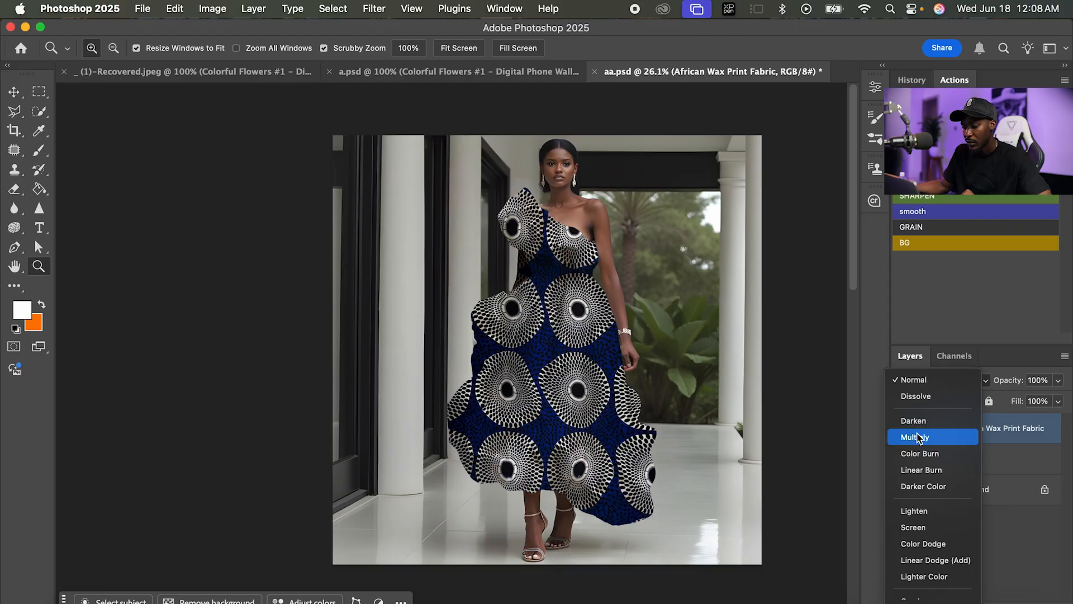
click(918, 436)
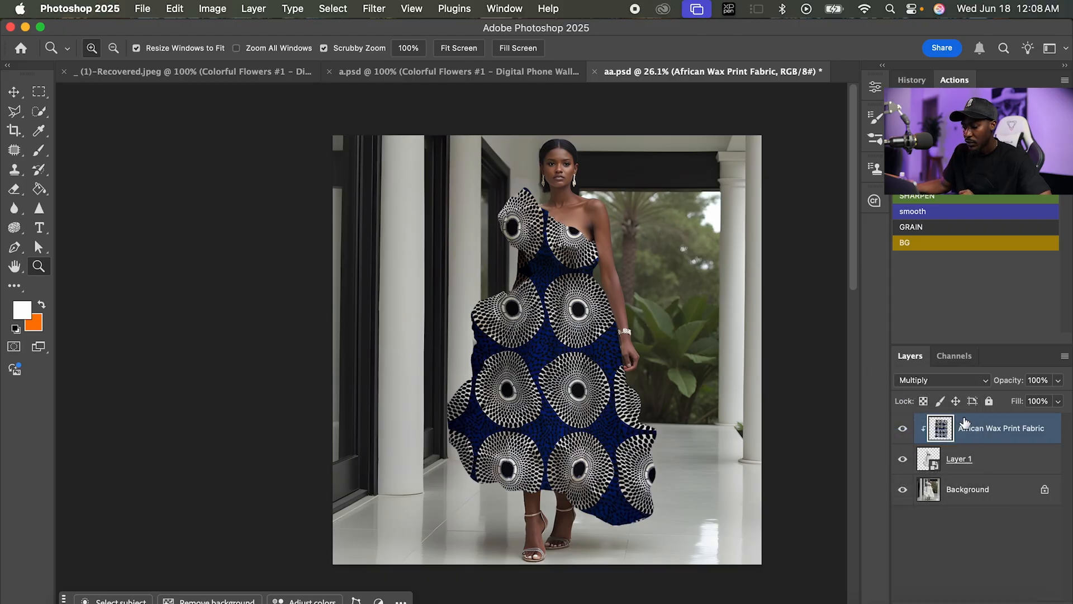
Select the arm area between the shoulder ruffle and the skirt and delete the fabric covering it.
drag(575, 335, 617, 335)
mouse_move(565, 256)
mouse_down()
mouse_move(504, 242)
mouse_move(547, 240)
mouse_move(489, 196)
mouse_move(546, 343)
mouse_move(441, 422)
mouse_move(430, 387)
mouse_up()
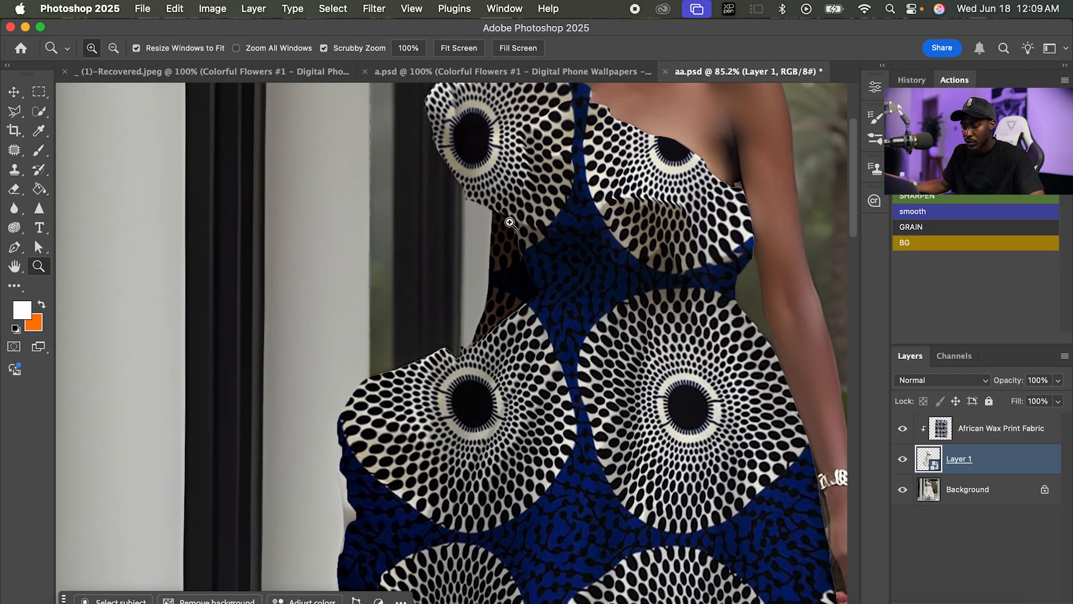
key(j)
click(965, 437)
key(Delete)
key(m)
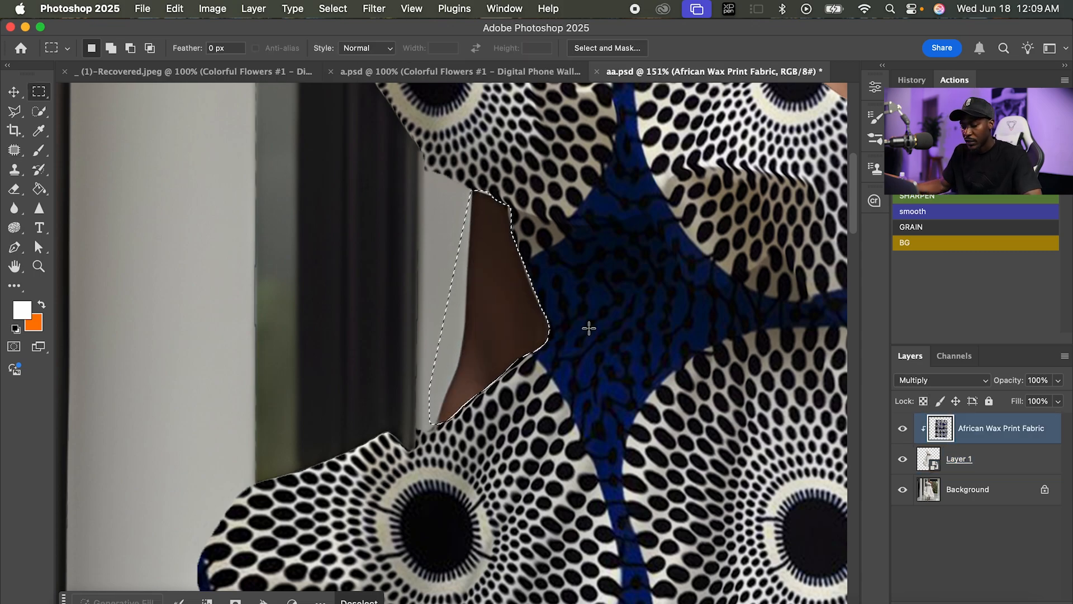
Clear the selection around the arm and open the African Wax Print Fabric layer's Blending Options, with the whole dress in view.
key(ctrl+d)
key(z)
drag(620, 311, 497, 299)
drag(579, 337, 557, 340)
drag(599, 371, 569, 324)
mouse_move(569, 324)
mouse_down()
mouse_move(601, 329)
mouse_move(583, 325)
mouse_up()
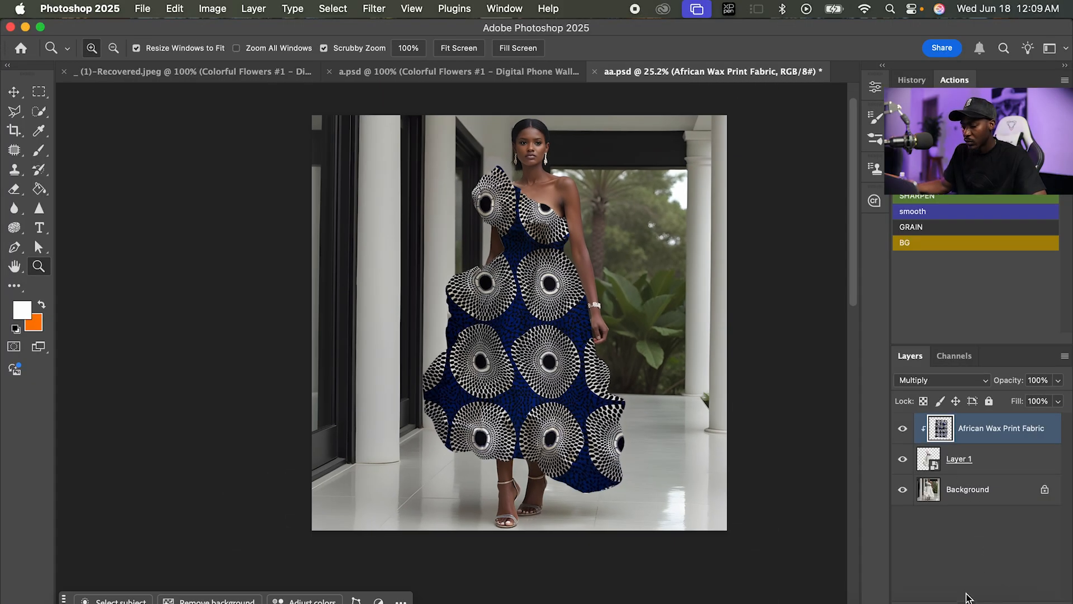
click(923, 593)
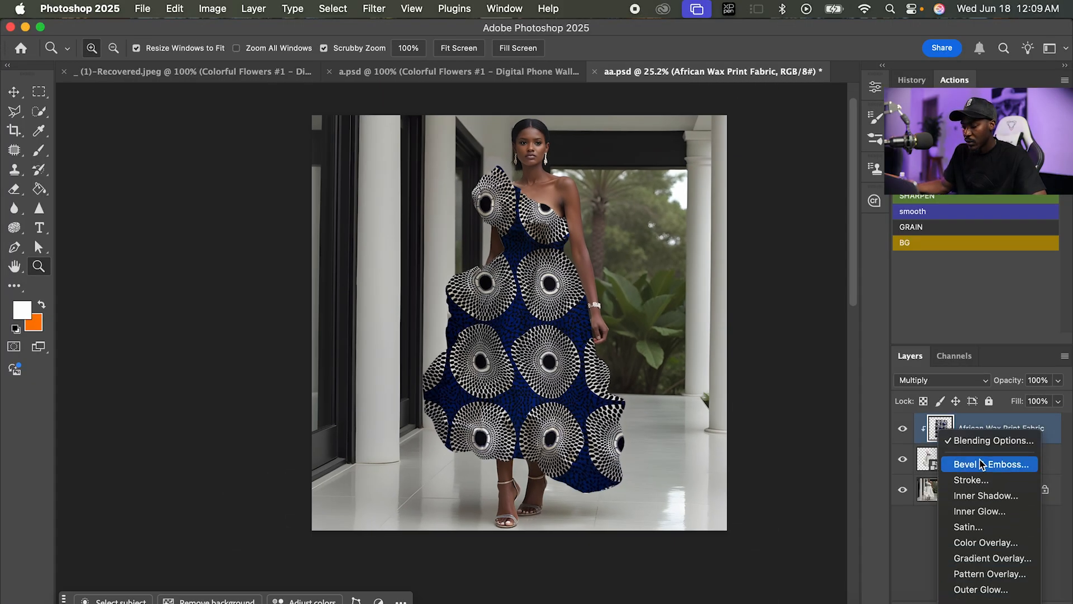
click(984, 443)
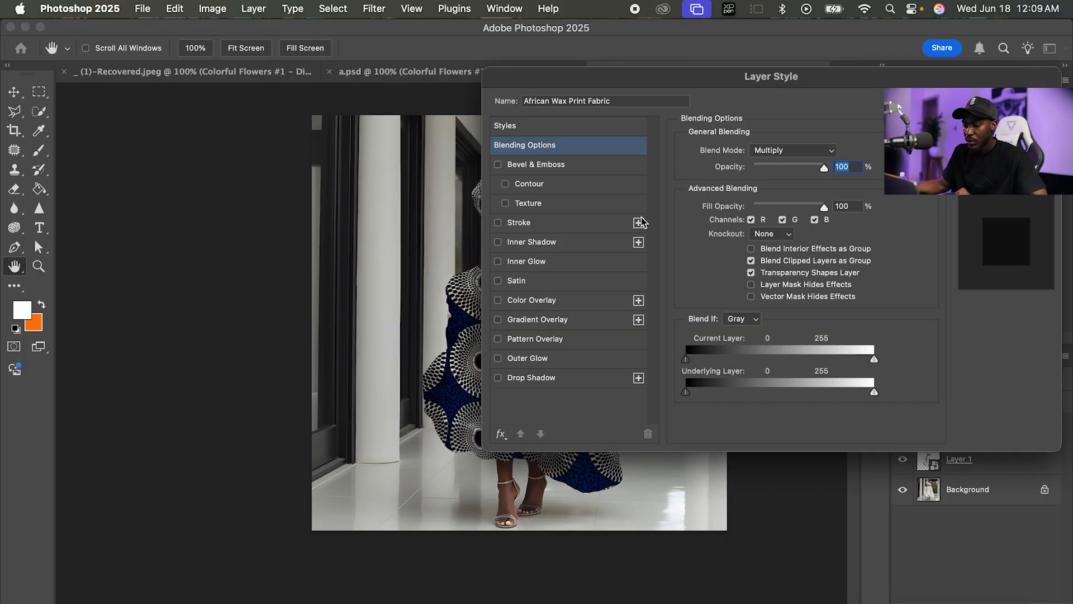
drag(646, 90, 693, 97)
drag(367, 299, 226, 312)
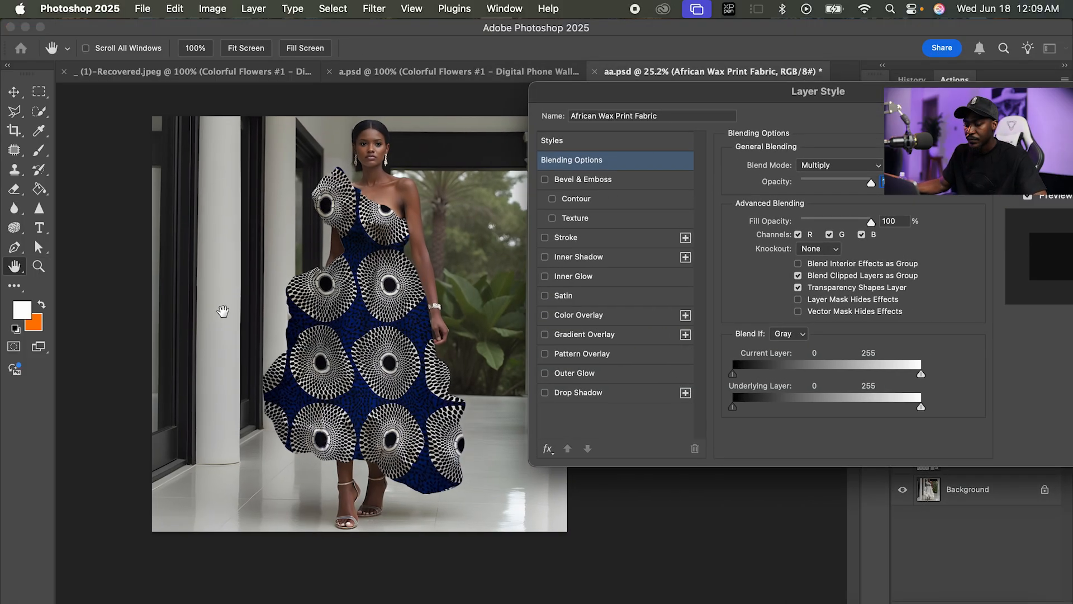
drag(661, 106, 633, 104)
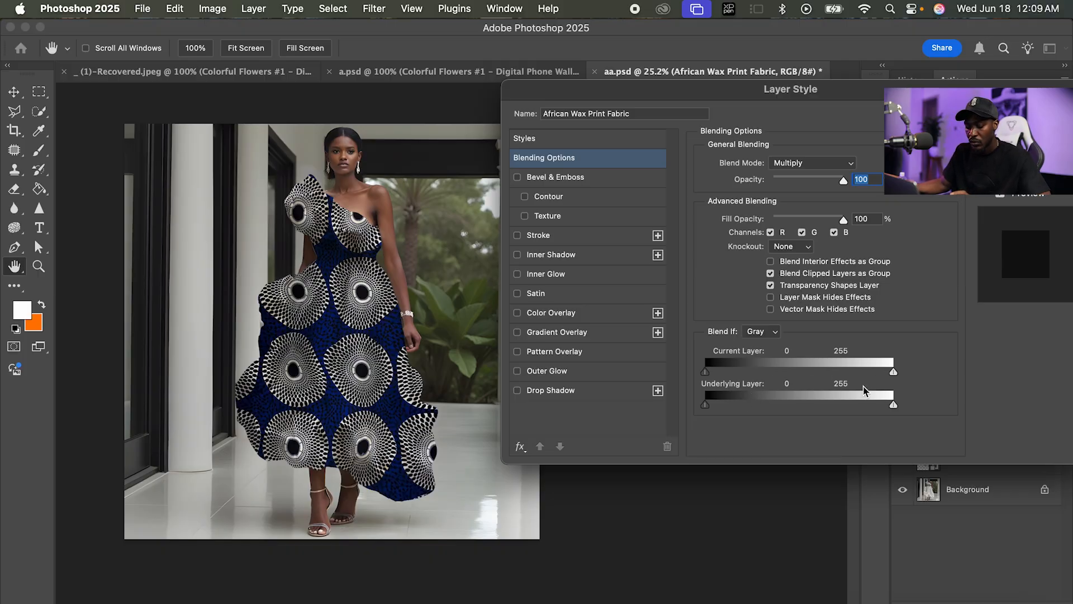
Split the fabric layer's Blend If sliders to 0/14 and 200/255 for Current Layer, and 0/26 and 224/255 for Underlying Layer.
drag(892, 370, 883, 371)
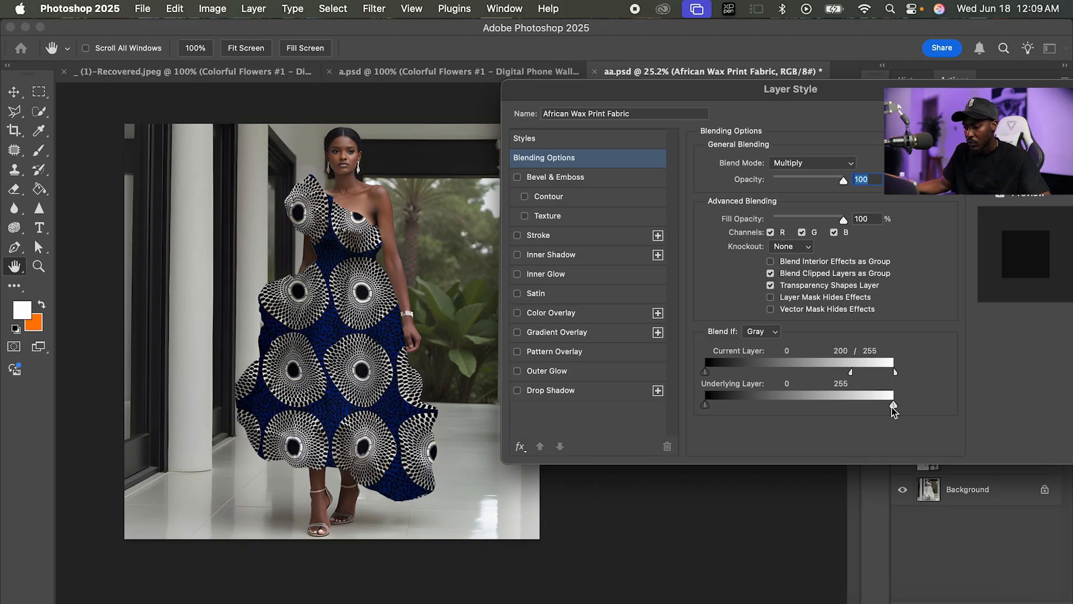
drag(893, 406, 868, 405)
drag(705, 372, 717, 375)
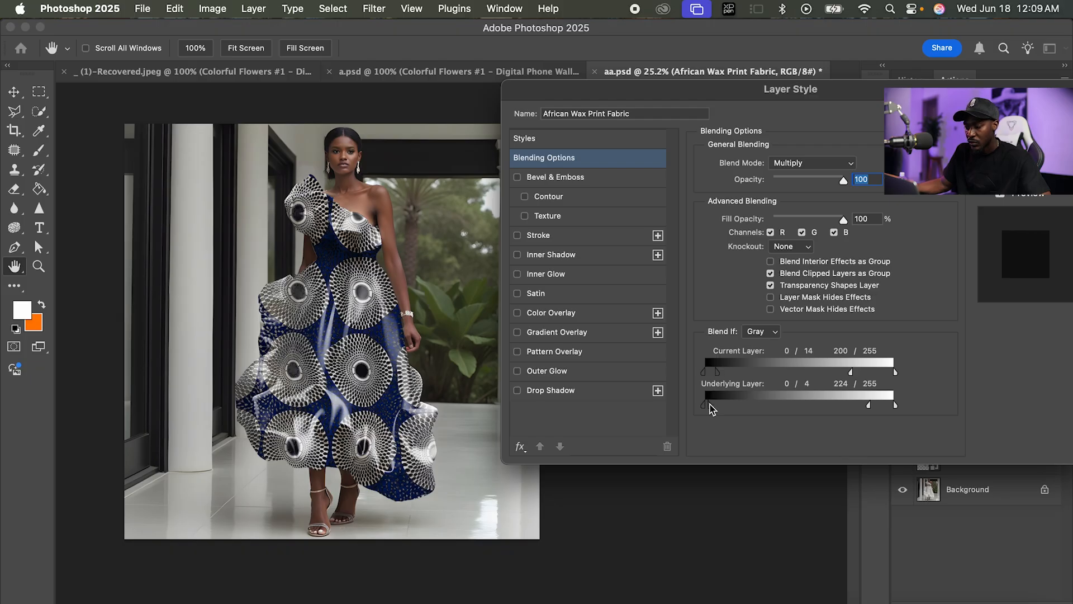
mouse_move(743, 406)
mouse_down()
mouse_move(762, 407)
mouse_move(726, 407)
mouse_up()
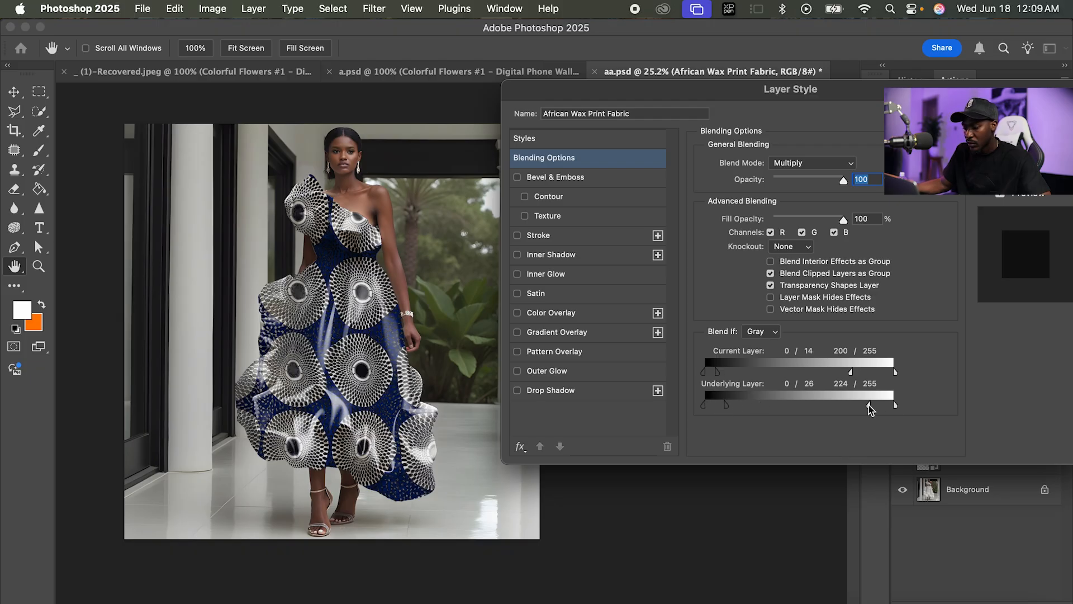
Refine Blend If to 0/29 and 190/255 for Current Layer and 198/255 for Underlying Layer highlights, and apply the layer style.
drag(870, 408, 839, 409)
drag(850, 406, 834, 372)
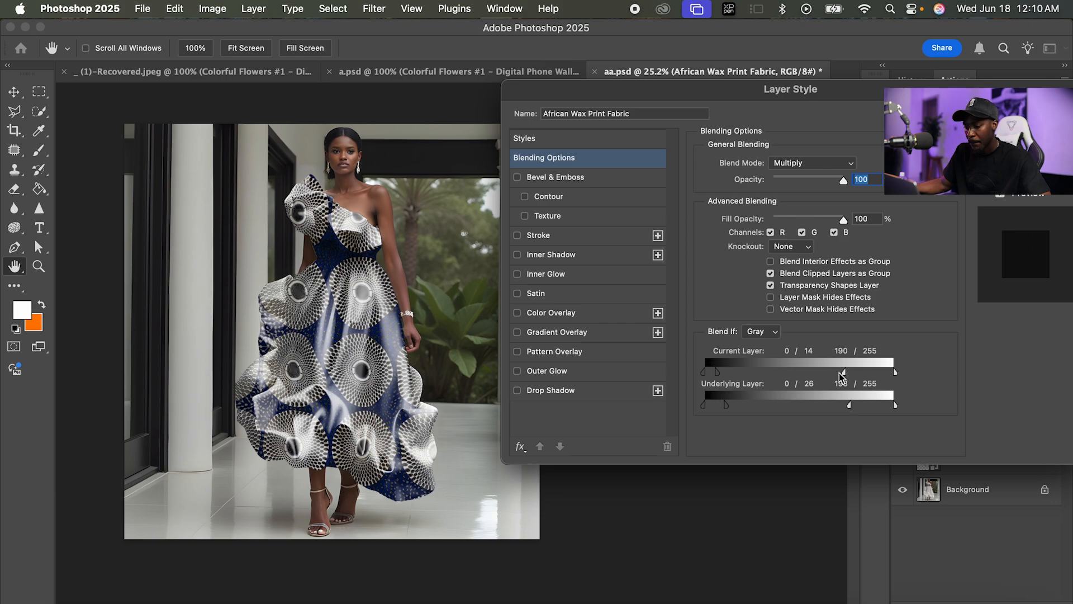
drag(724, 375, 730, 375)
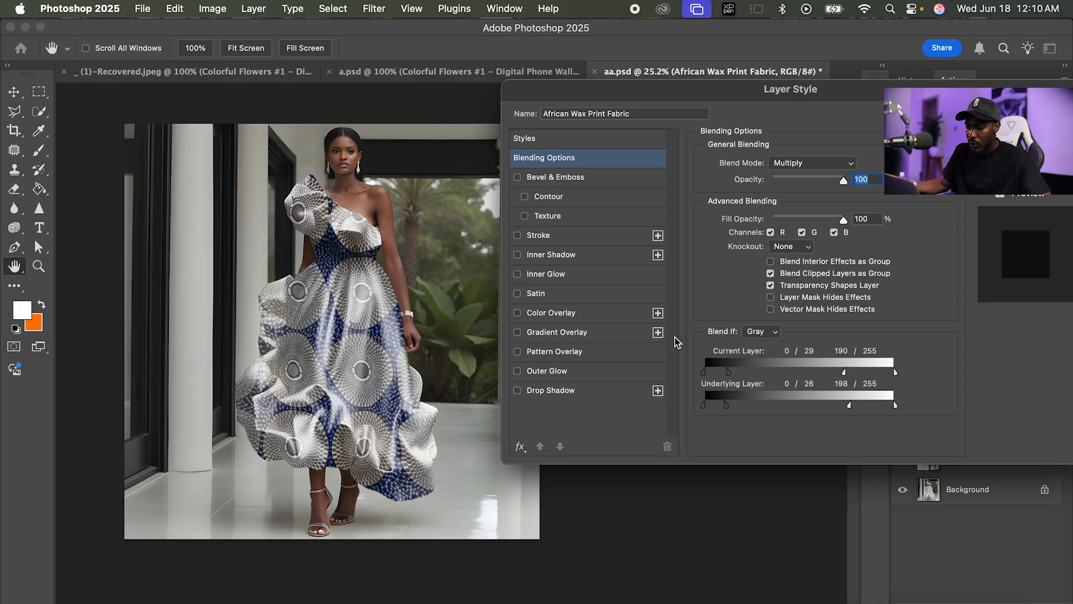
key(Return)
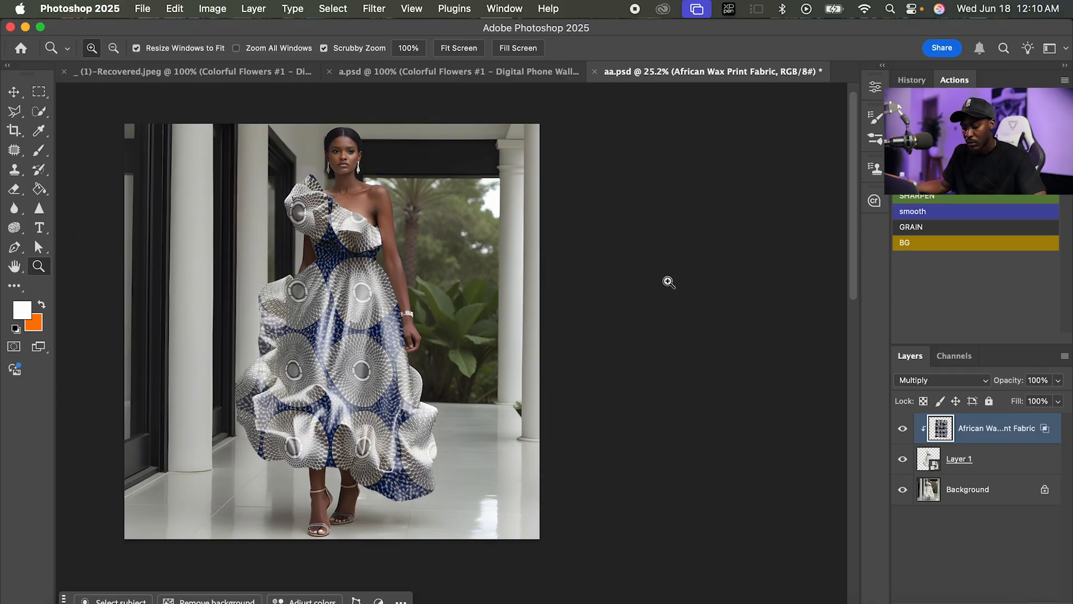
Brighten the fabric with Curves: a midtone point at input 85, output 136, a slightly lowered white point, and the black point at input 12.
key(super+m)
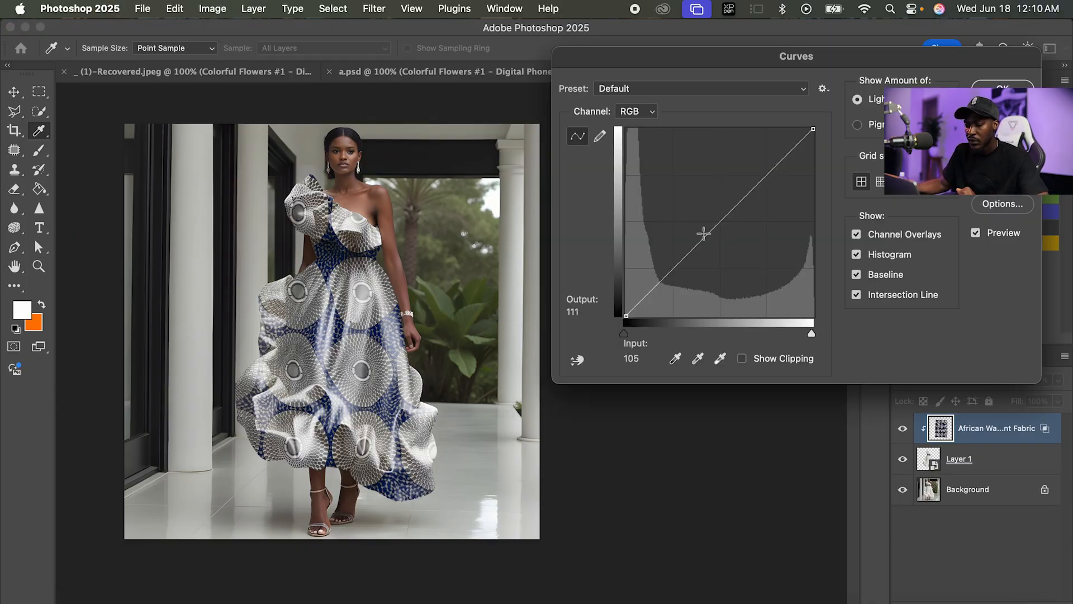
drag(699, 236, 688, 215)
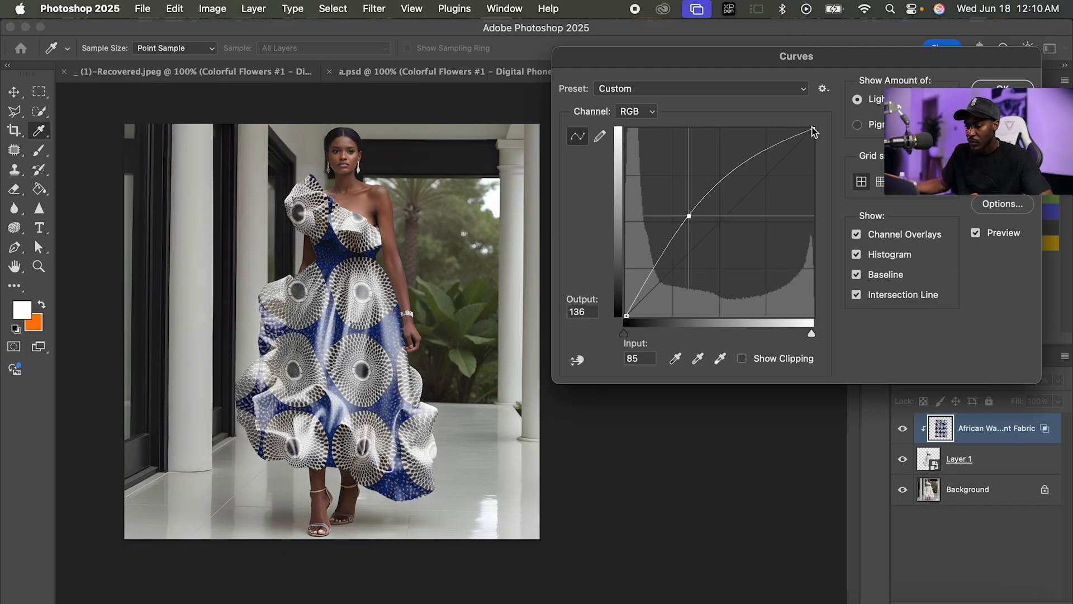
drag(814, 131, 816, 138)
drag(625, 316, 635, 315)
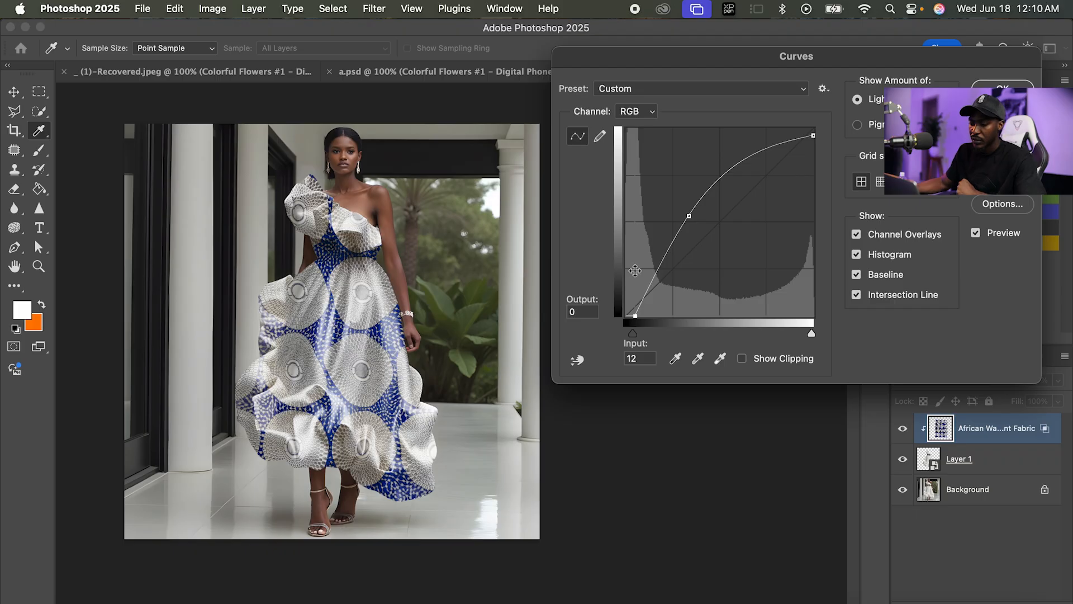
click(1002, 88)
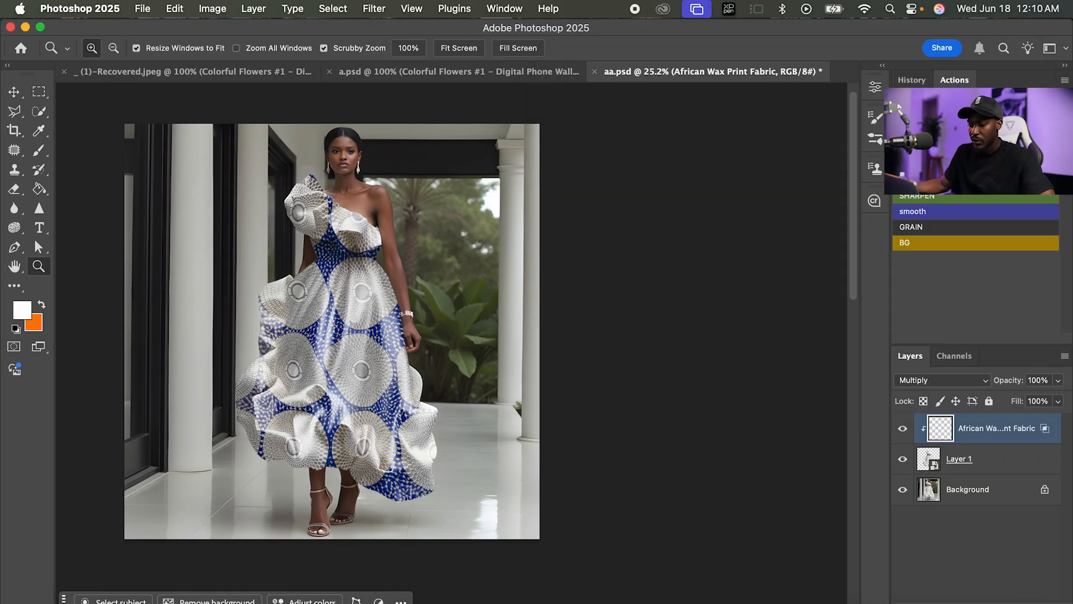
Add a layer mask to the African Wax Print Fabric layer and choose the Brush tool.
drag(320, 322, 440, 331)
alt+click(373, 308)
drag(385, 189, 410, 190)
click(962, 601)
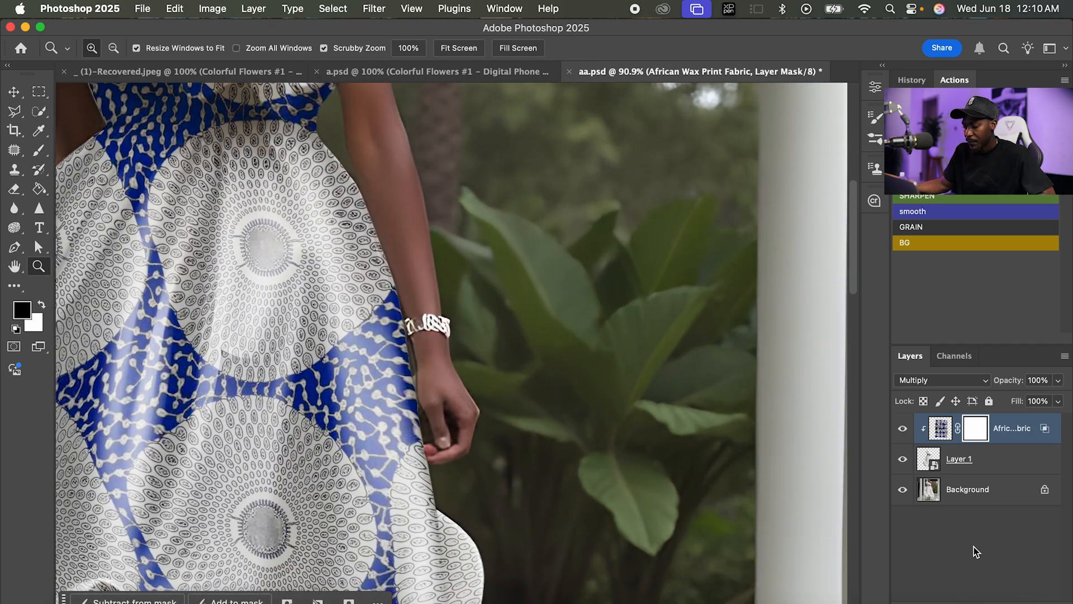
click(39, 149)
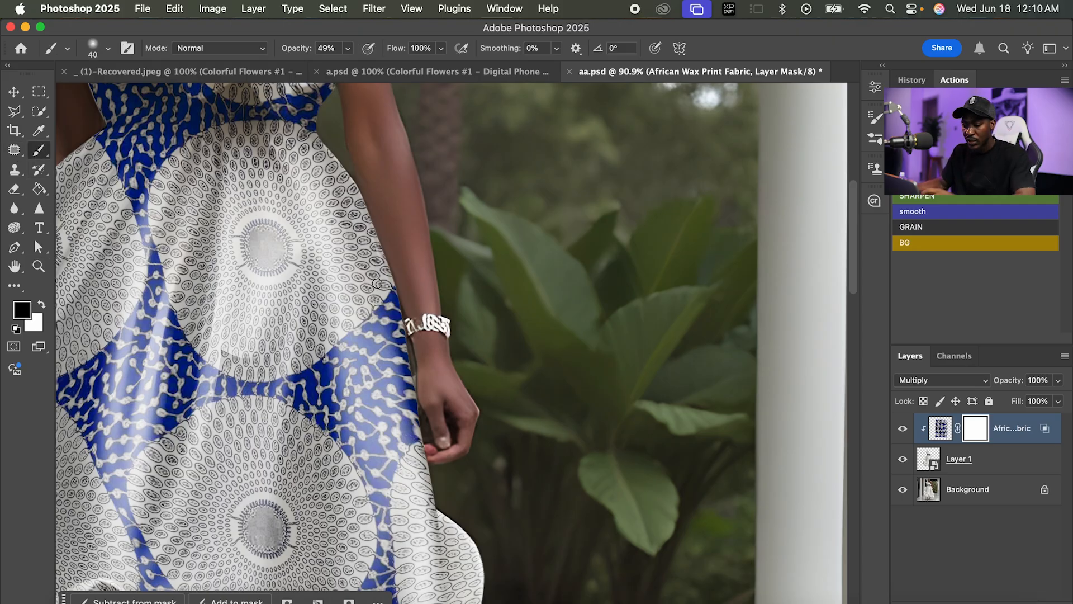
Examine up close how the fabric blends with the folds of the skirt, hem, bodice and shoulder ruffle.
key(super+minus)
key(super+minus)
drag(414, 431, 402, 237)
key(super+equal)
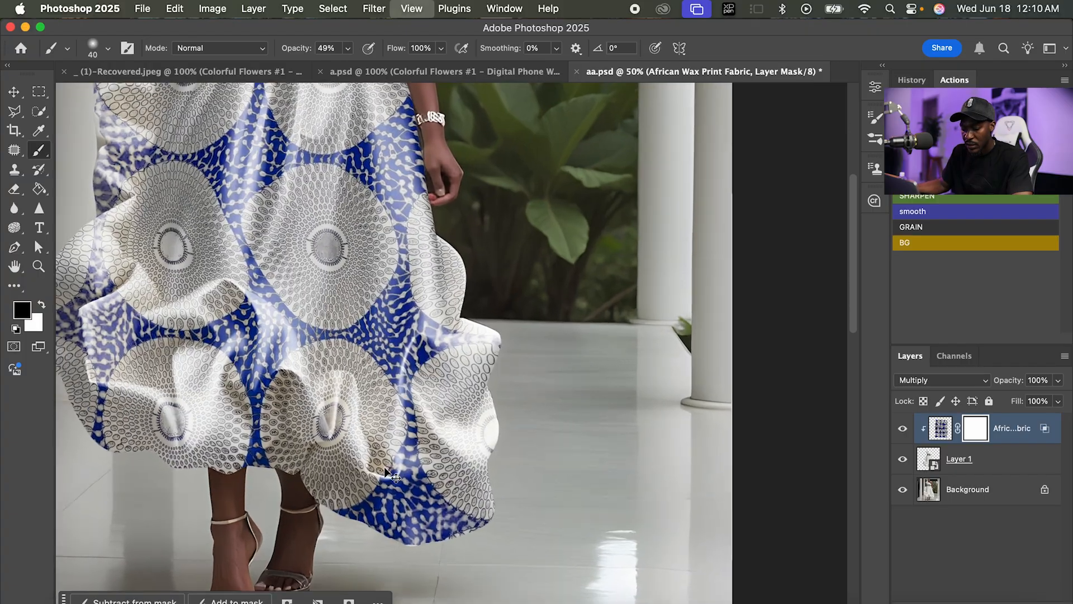
drag(330, 465, 366, 380)
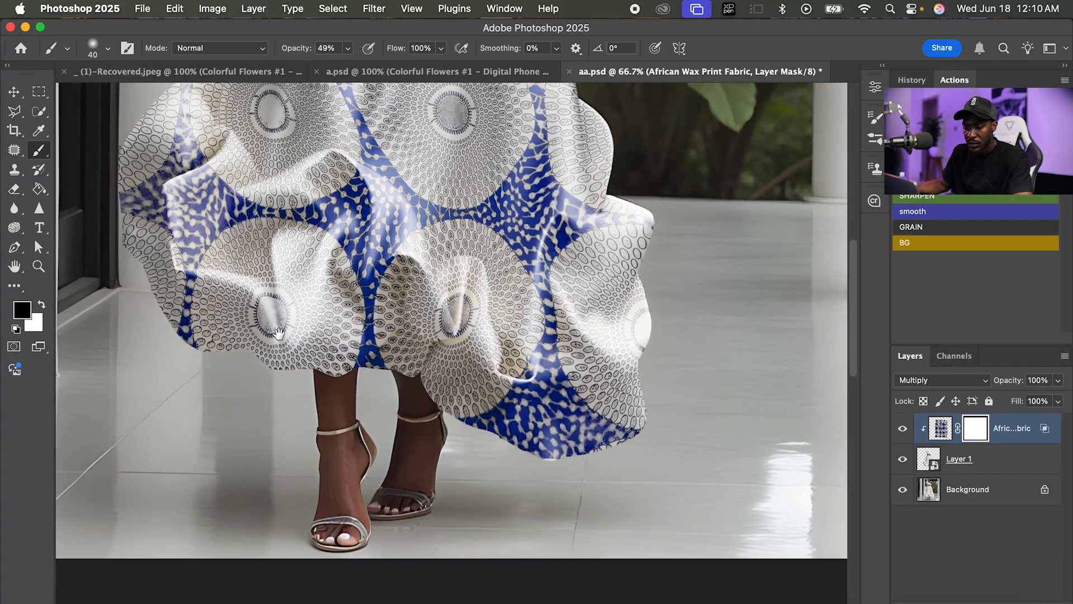
drag(250, 307, 365, 466)
drag(307, 244, 259, 570)
drag(311, 283, 201, 393)
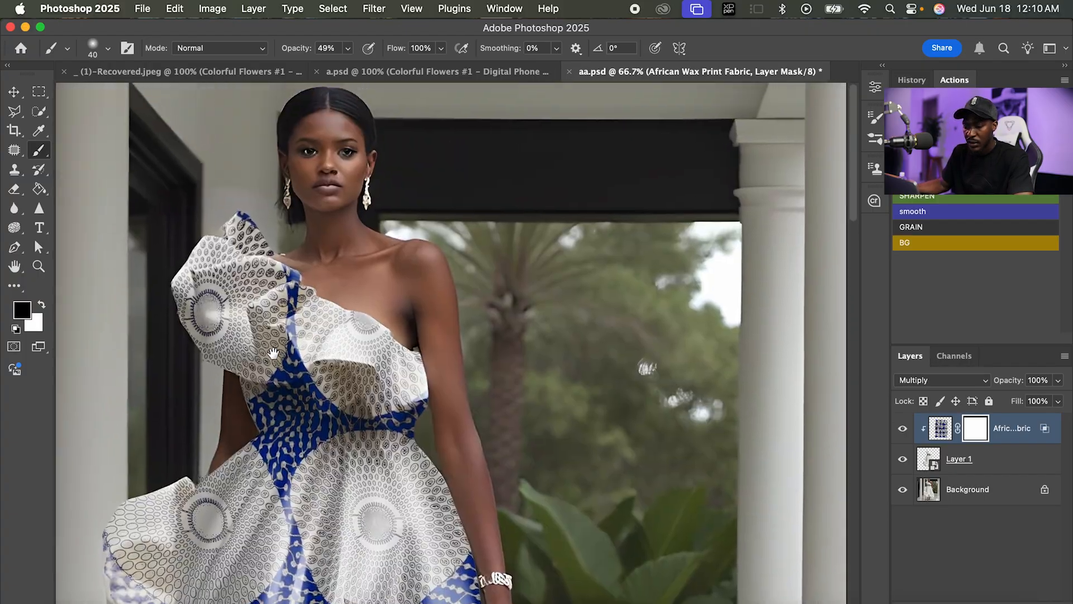
drag(288, 255, 298, 301)
Compare the whole dress with and without the print by toggling the African Wax Print Fabric layer's visibility.
key(z)
drag(392, 302, 299, 305)
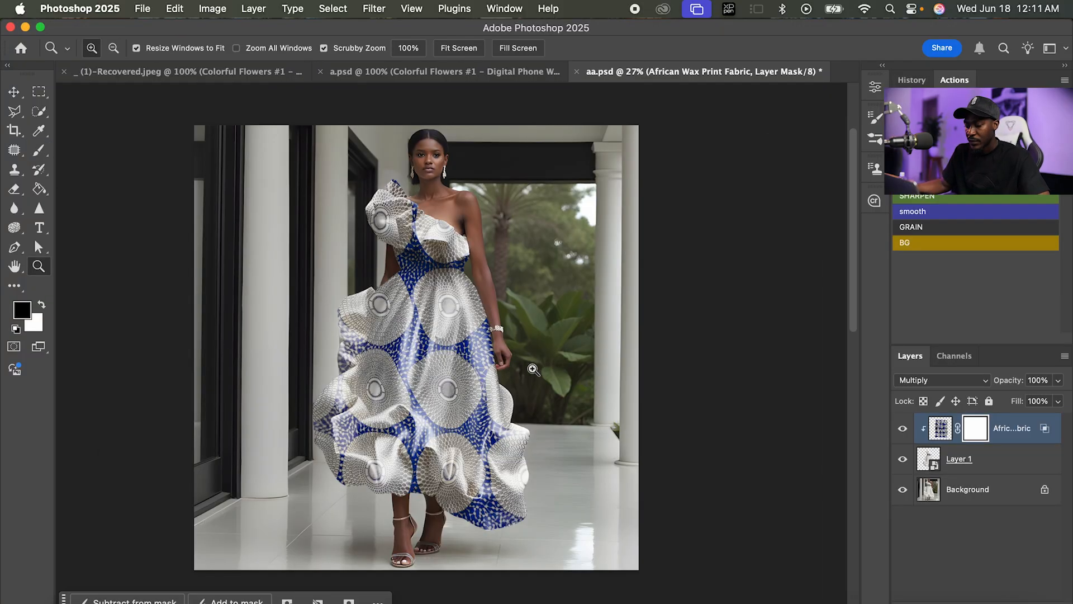
click(901, 429)
click(899, 430)
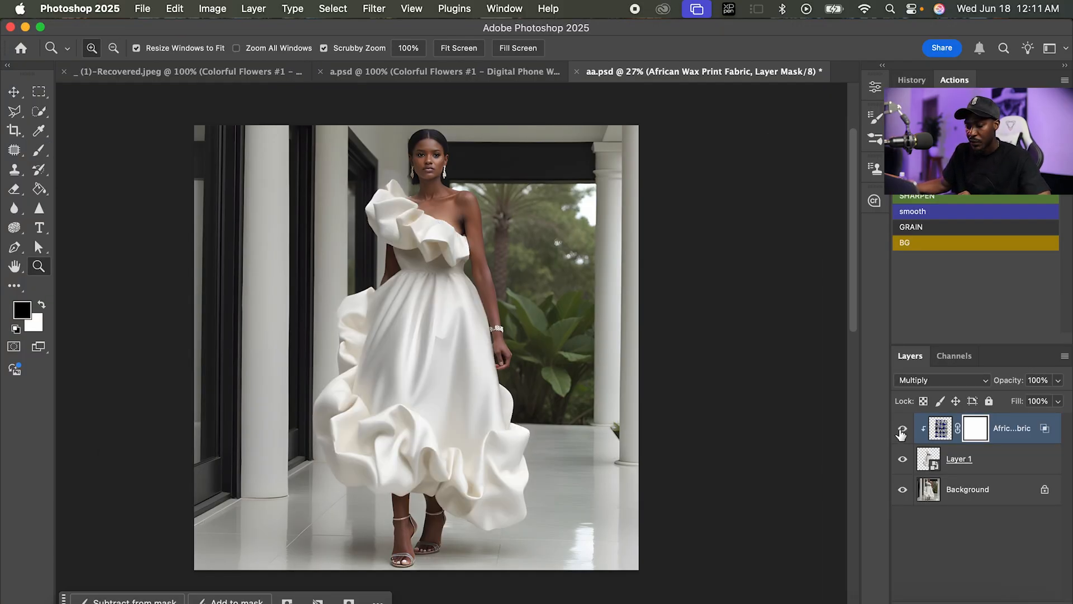
drag(444, 417, 475, 374)
Switch to a.psd and compare the mannequin's dress with and without its Colorful Flowers layer.
key(ctrl+shift+Tab)
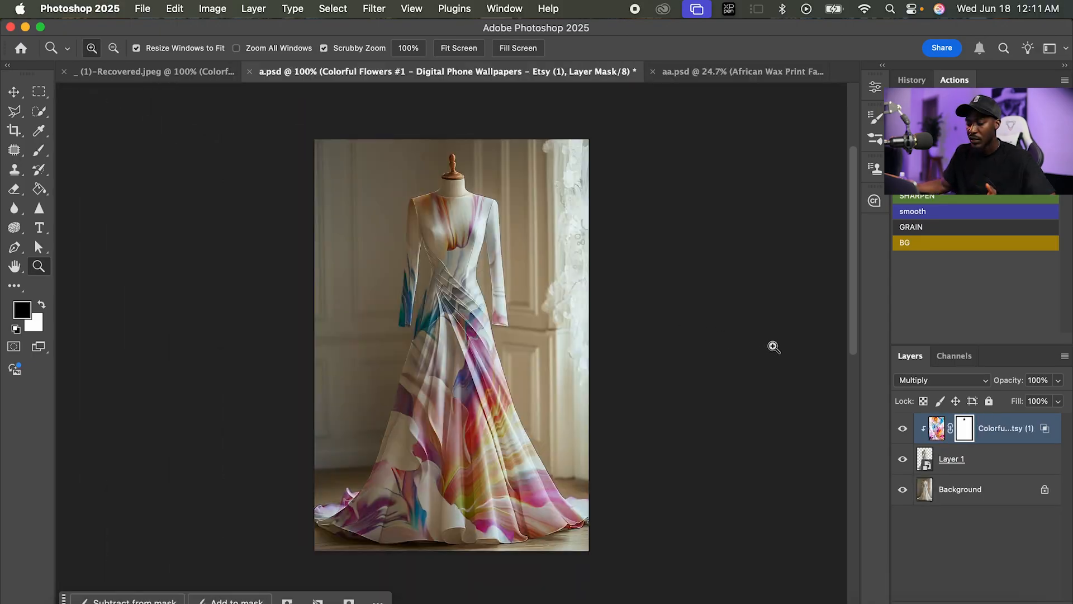
drag(454, 300, 285, 115)
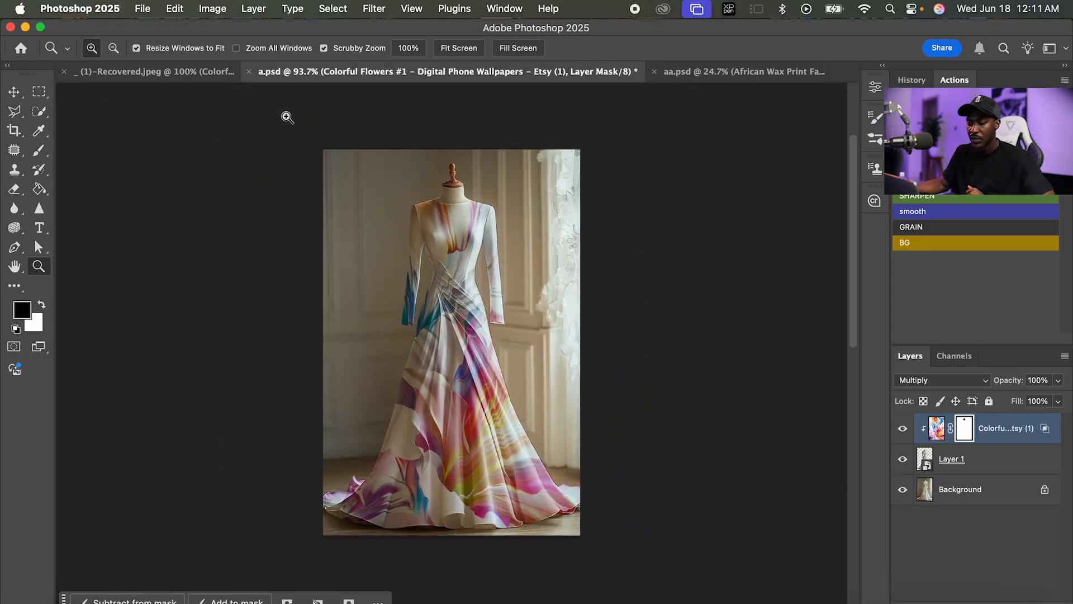
click(201, 74)
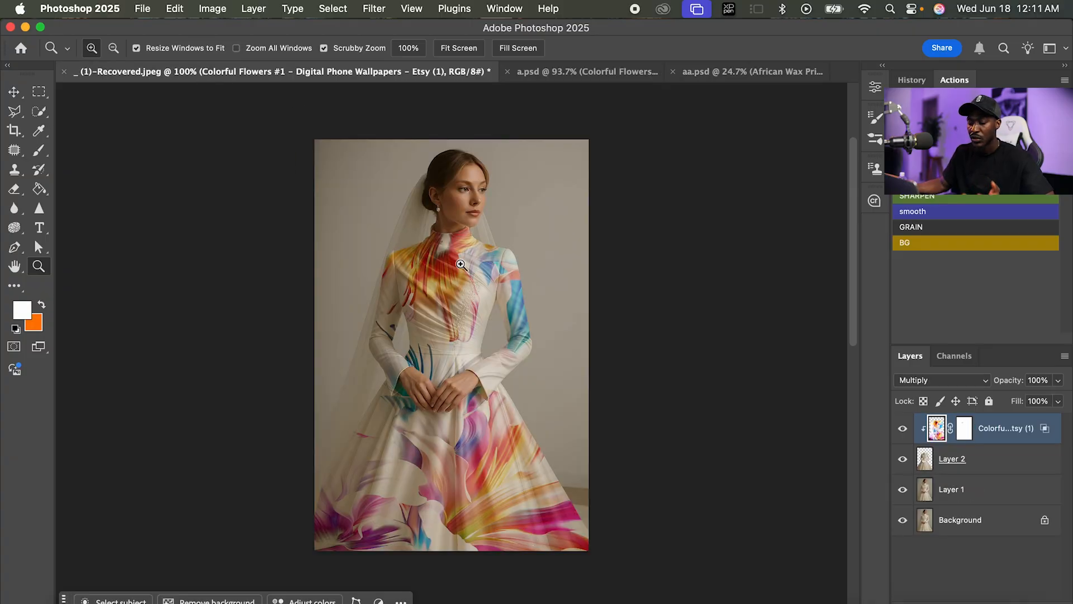
key(ctrl+shift+Tab)
click(501, 74)
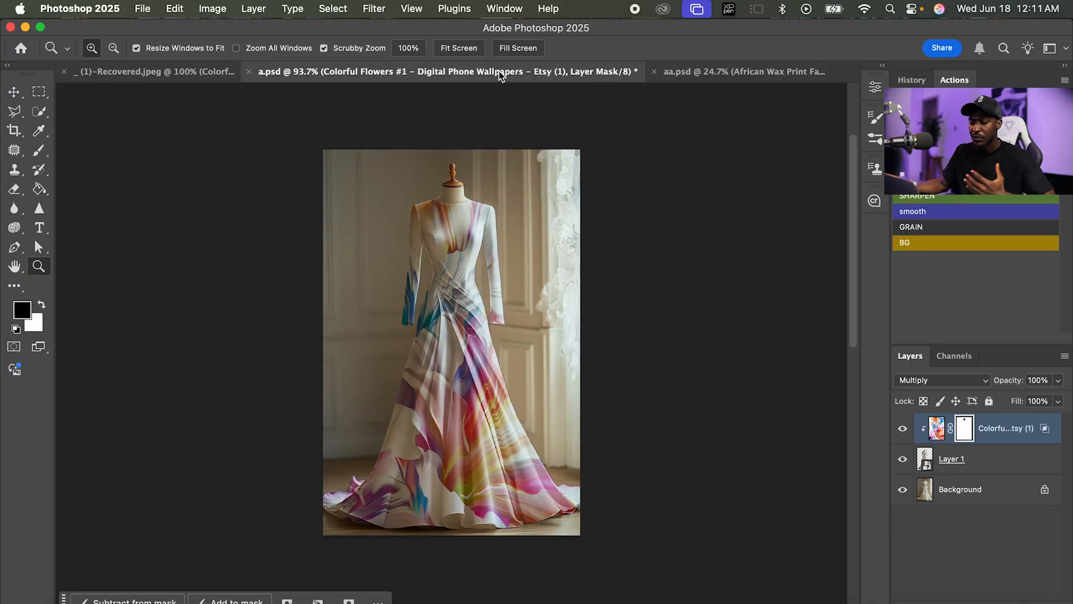
click(902, 429)
click(903, 429)
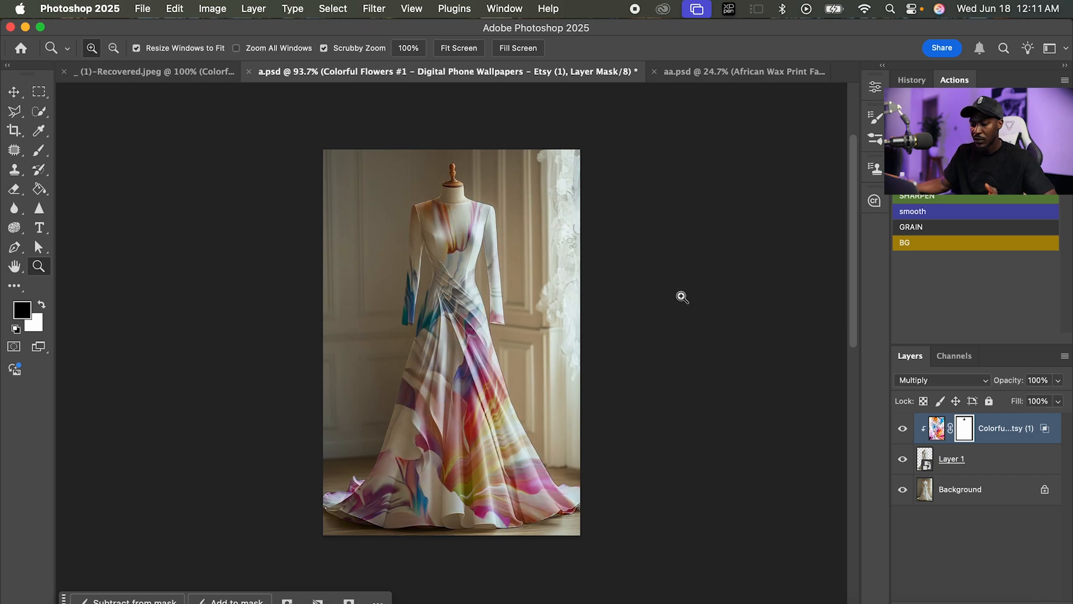
Compare the bride's dress in _ (1)-Recovered.jpeg with and without its Colorful Flowers layer, and return to aa.psd.
click(201, 71)
click(903, 429)
click(903, 429)
drag(545, 352, 374, 226)
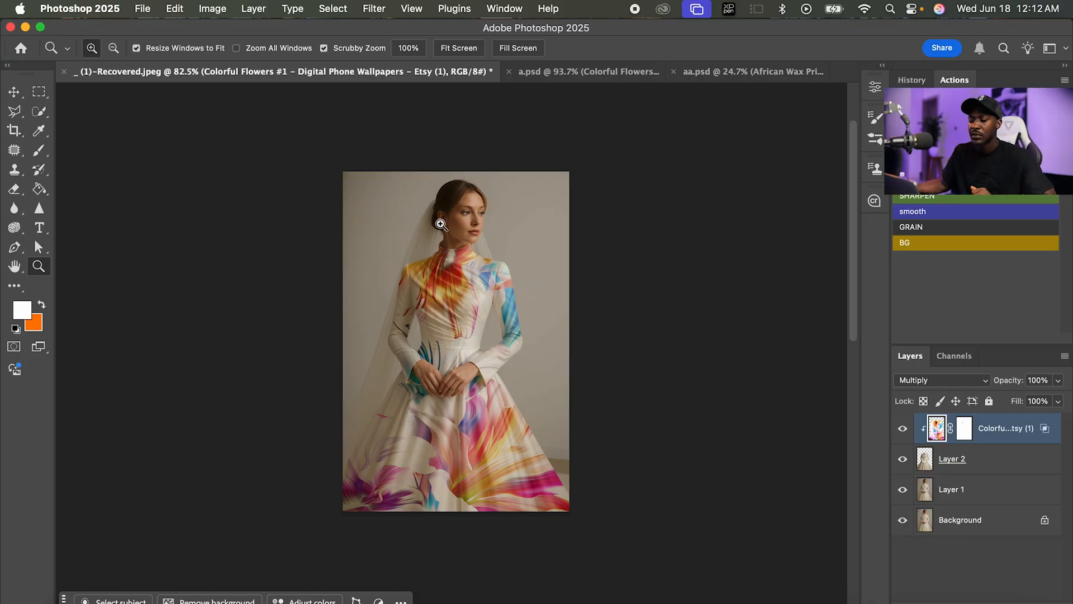
click(550, 72)
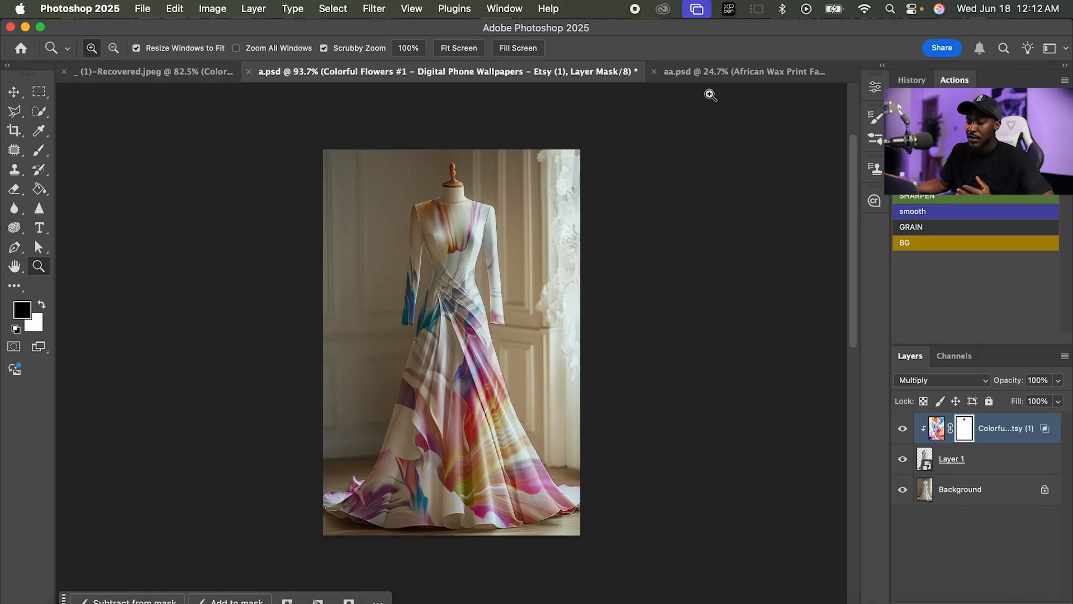
click(692, 71)
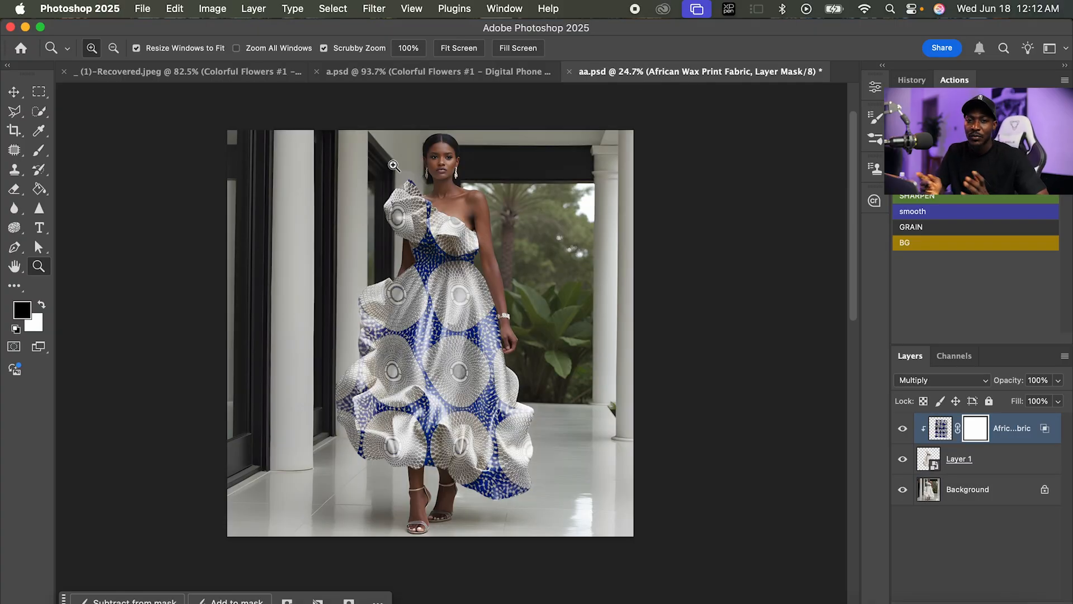